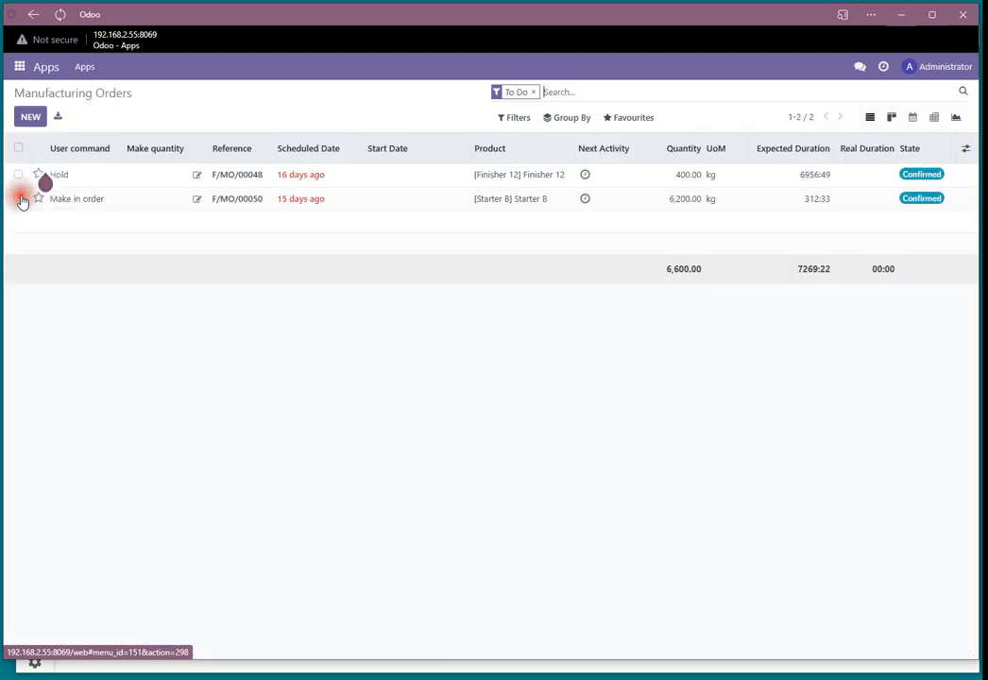
Open the product catalogue in the Inventory app and display it as a list
click(22, 68)
click(39, 178)
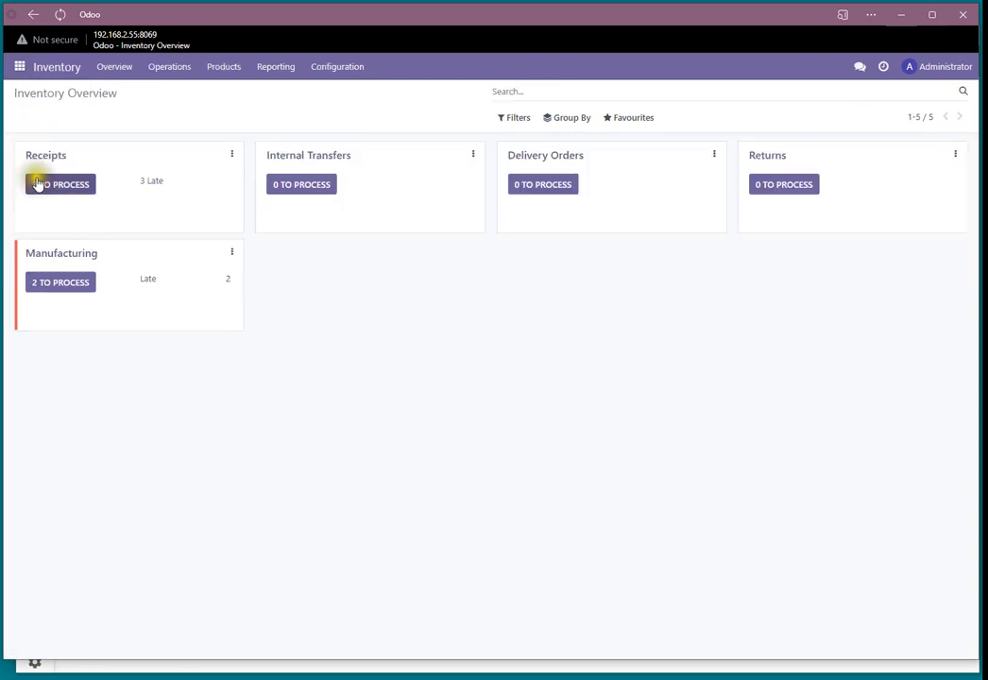
click(225, 72)
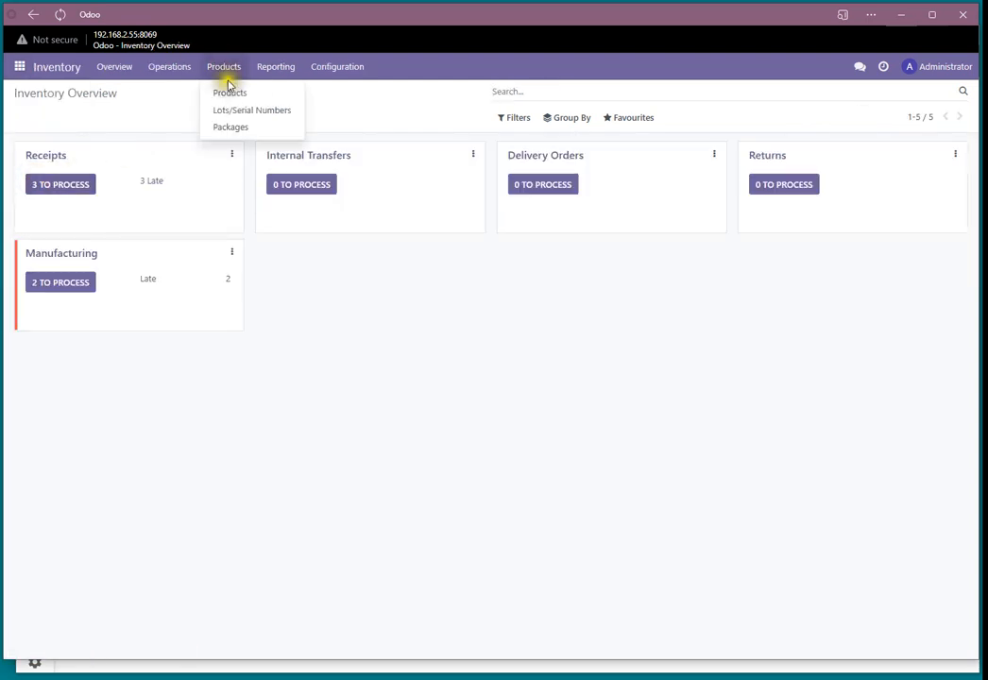
click(236, 93)
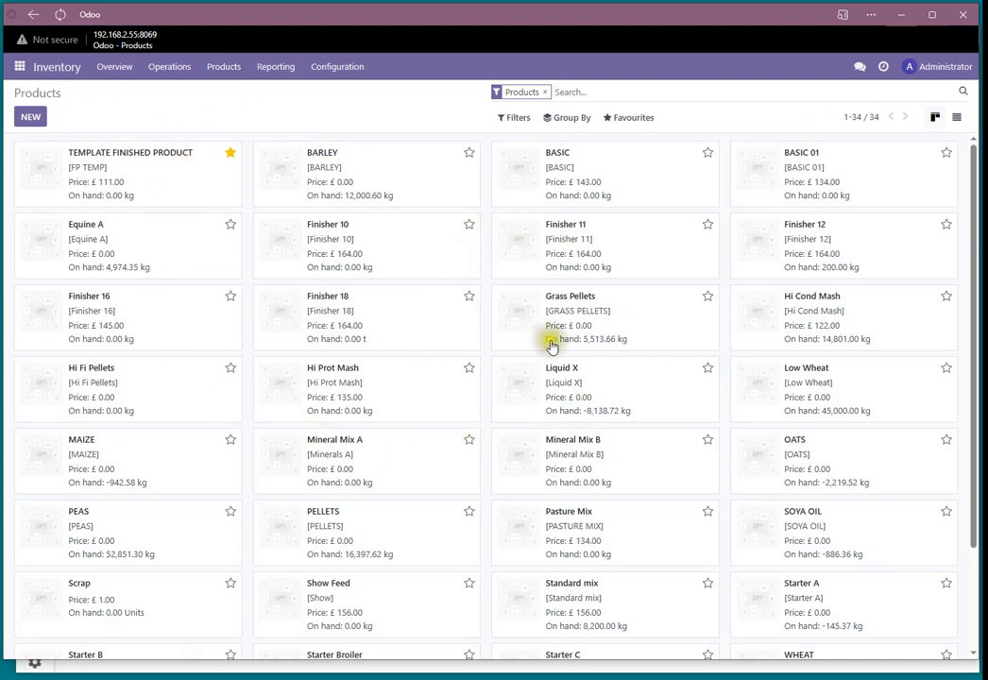
click(957, 120)
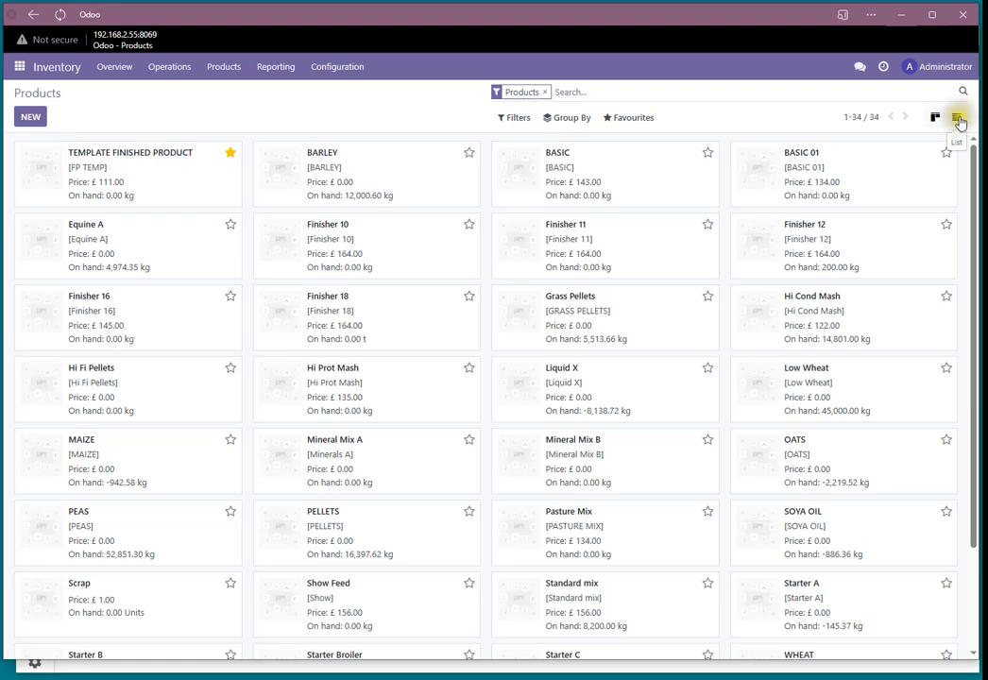
click(958, 120)
click(397, 193)
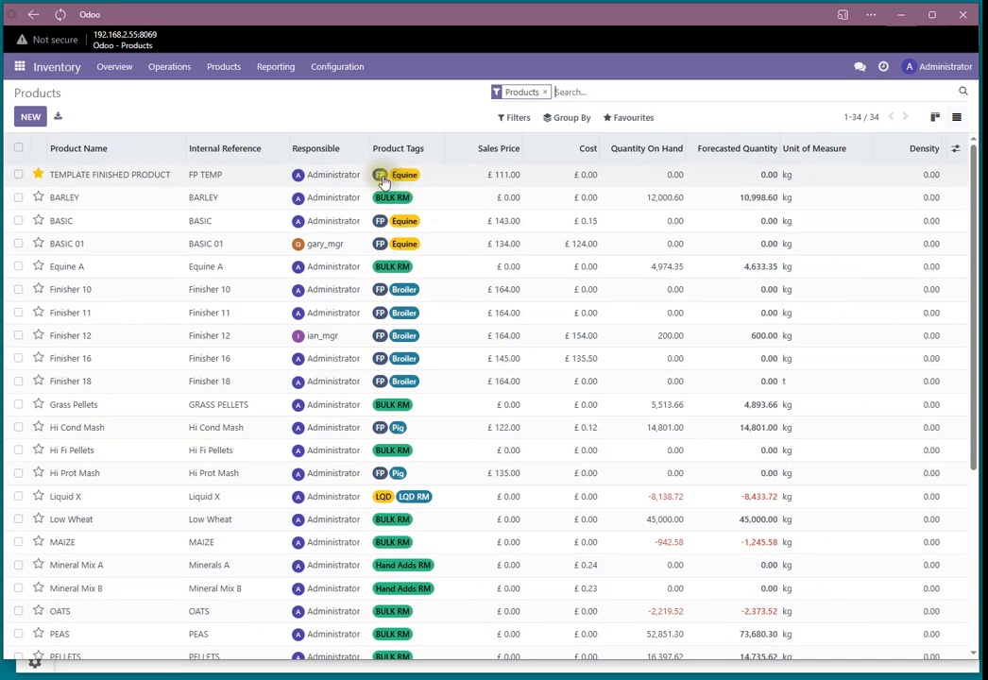
click(384, 225)
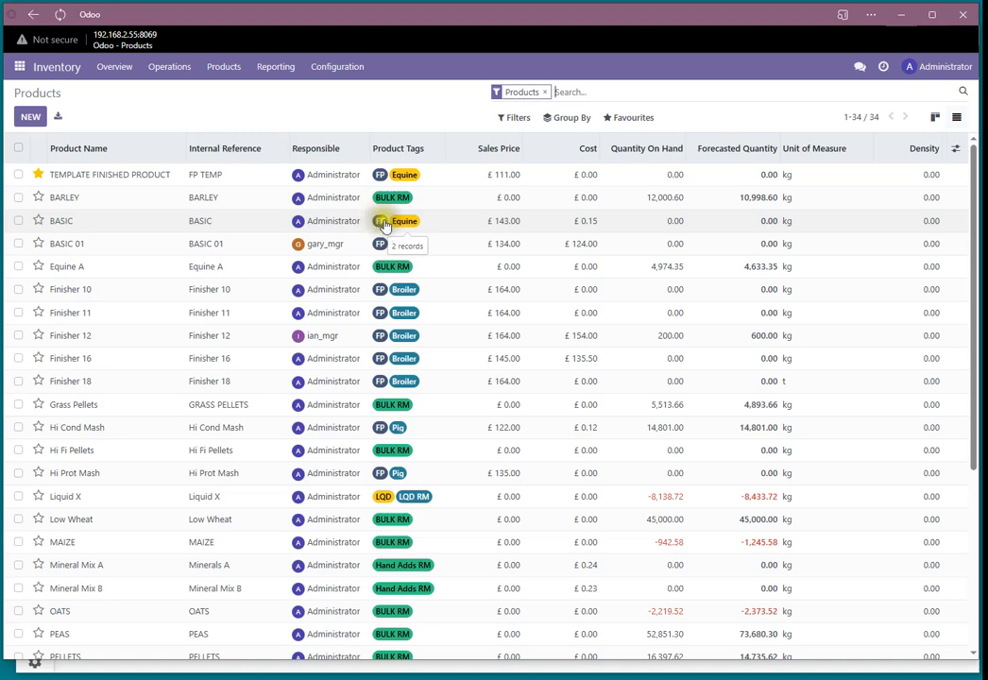
click(382, 267)
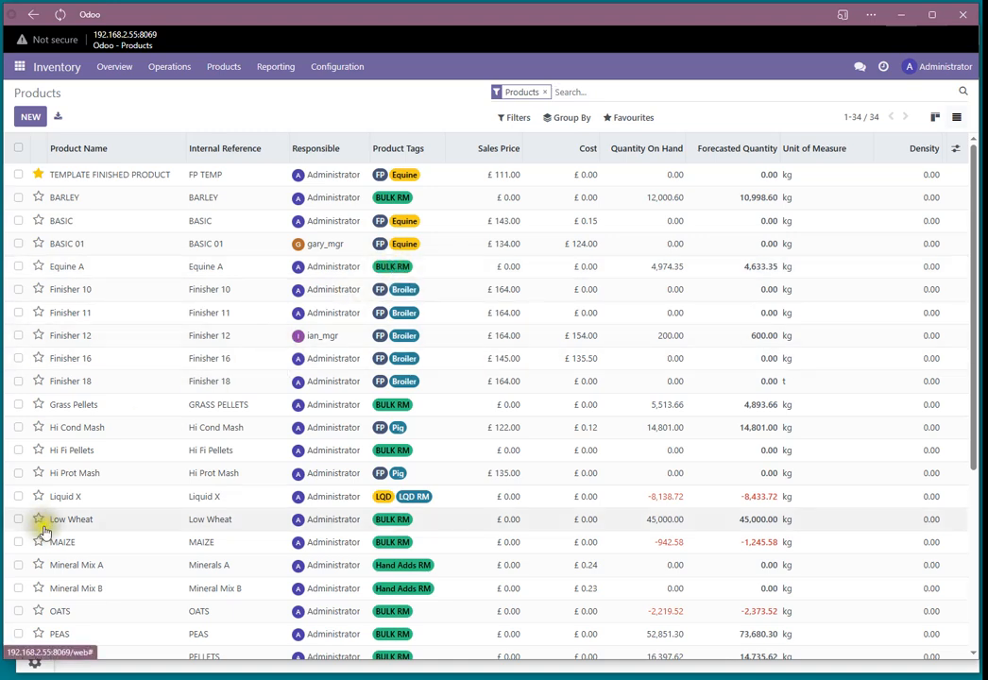
Set the traceability of the Mineral Mix B product to tracking By Lots and save the product
click(90, 590)
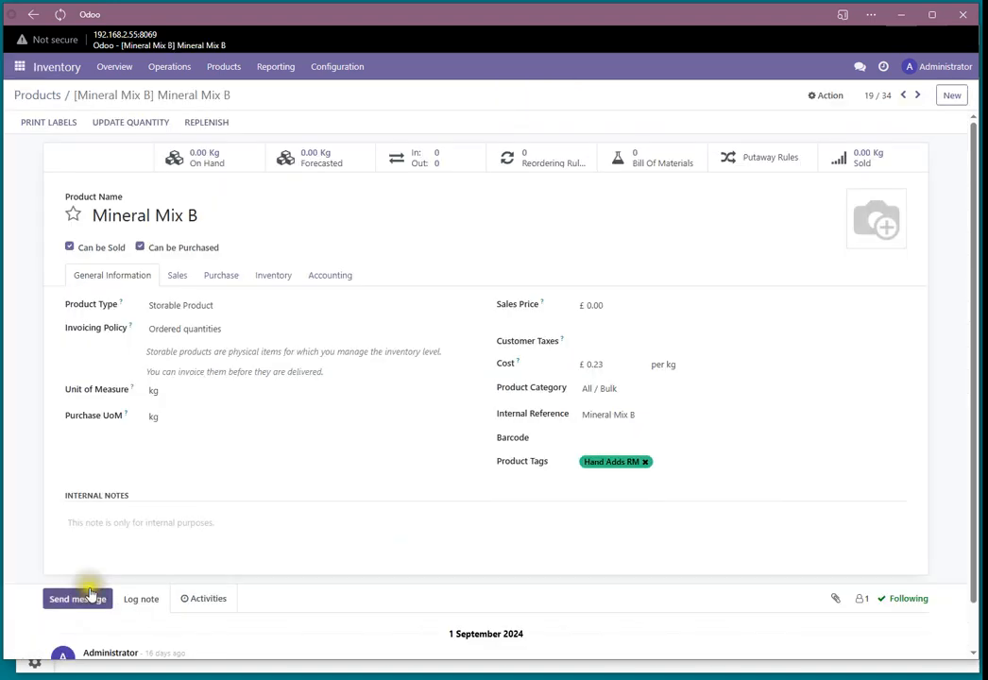
click(276, 276)
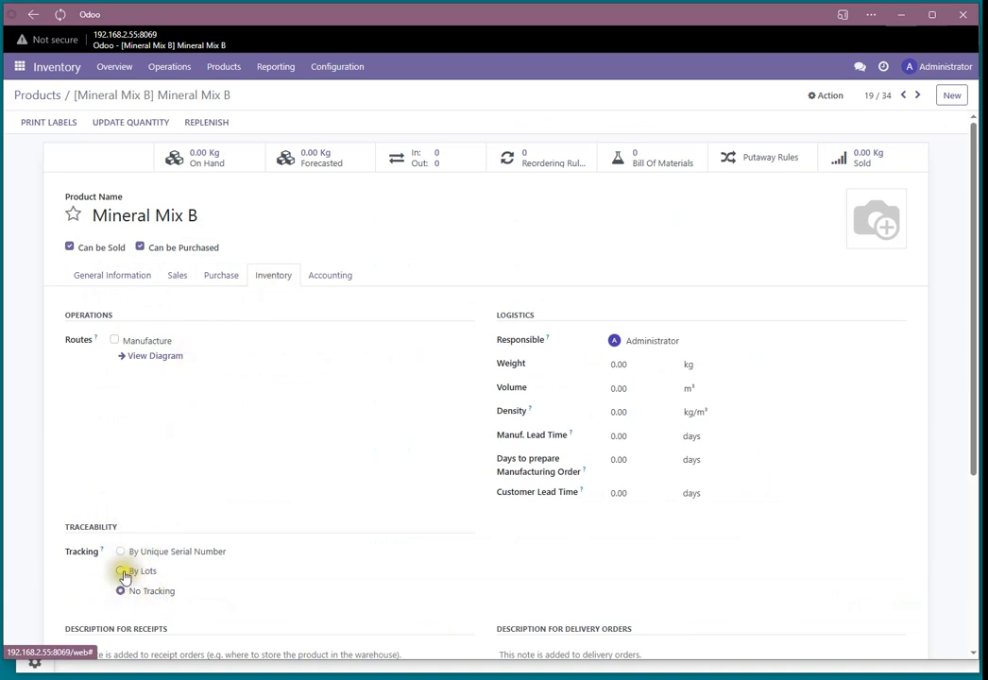
click(122, 572)
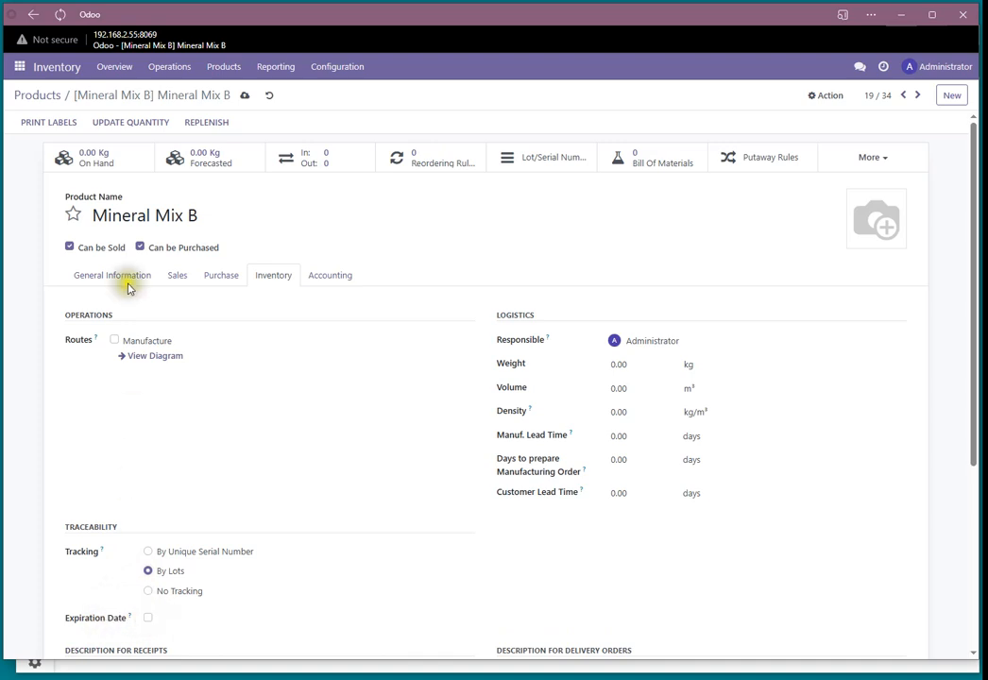
click(246, 98)
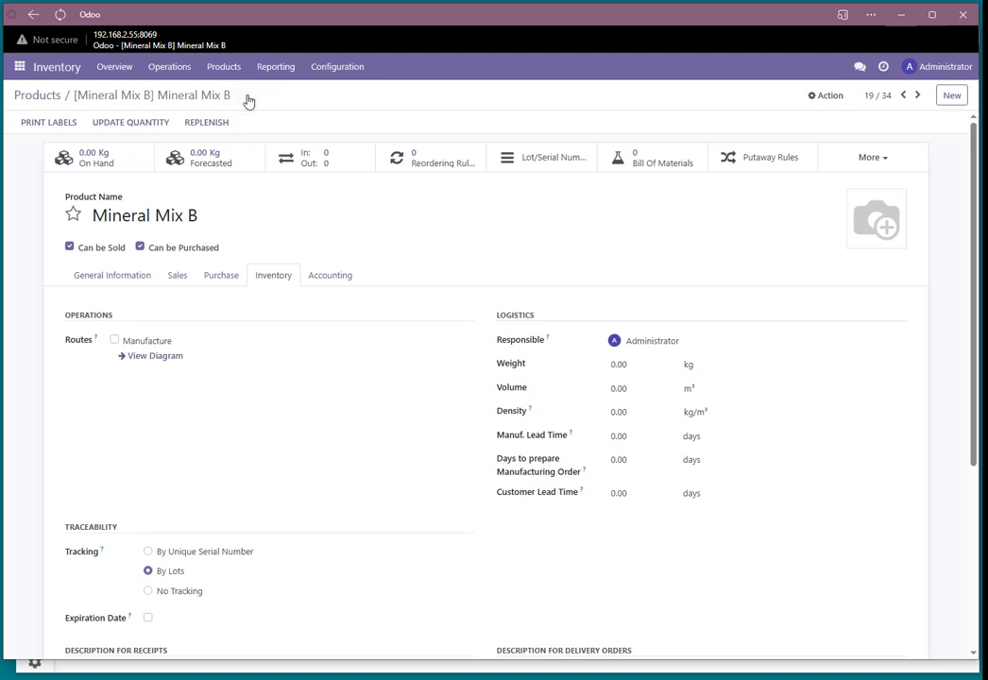
Set the Finisher 12 product's tracking to By Lots, acknowledge the stock warning and save the product
click(34, 16)
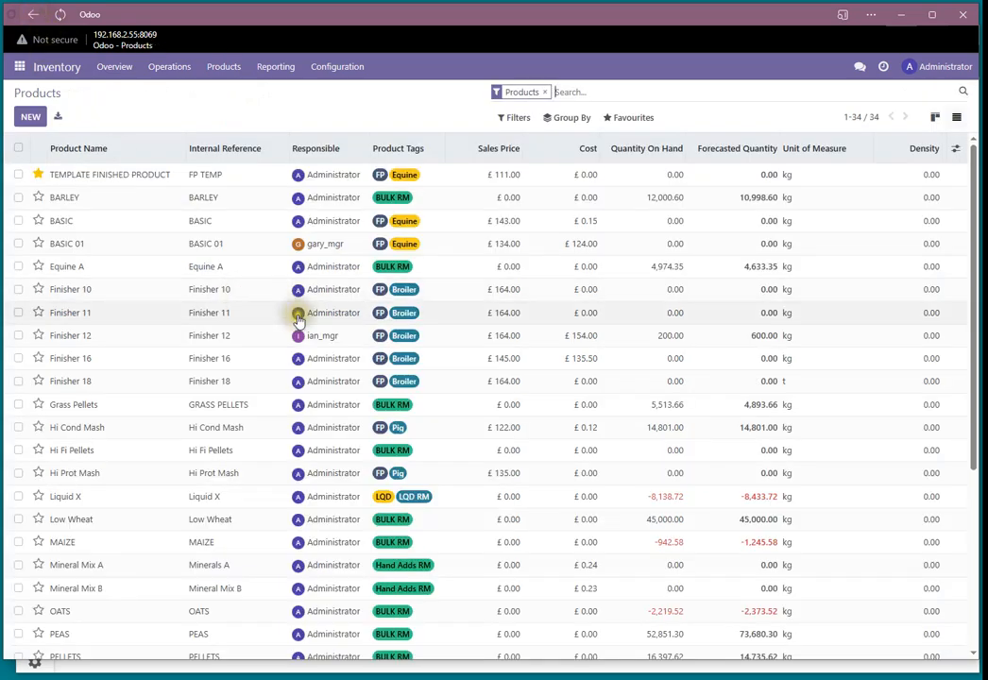
click(80, 338)
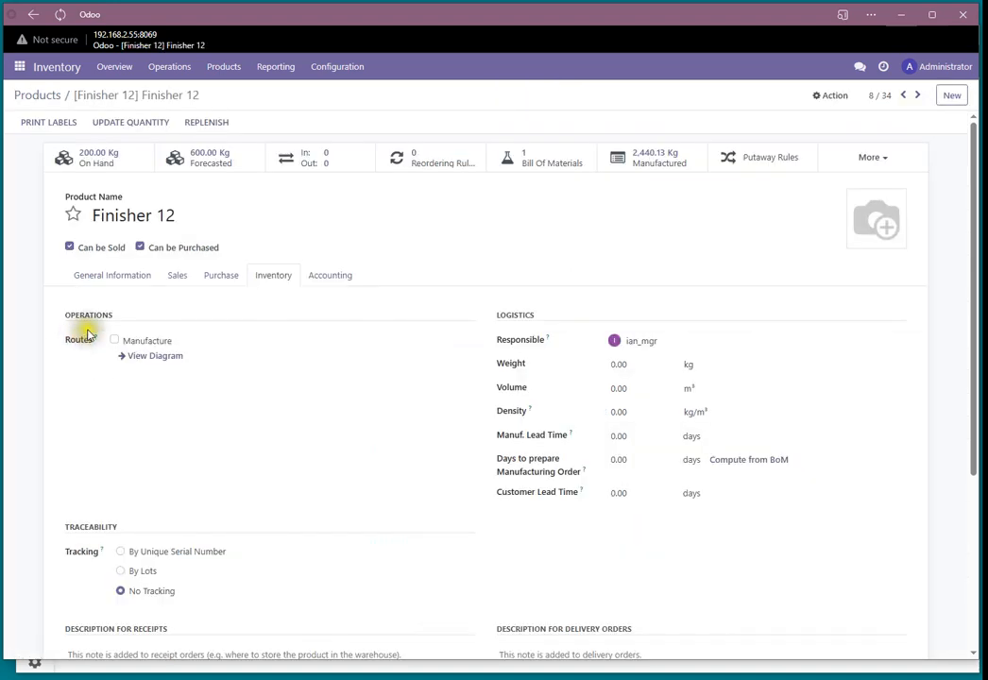
click(285, 280)
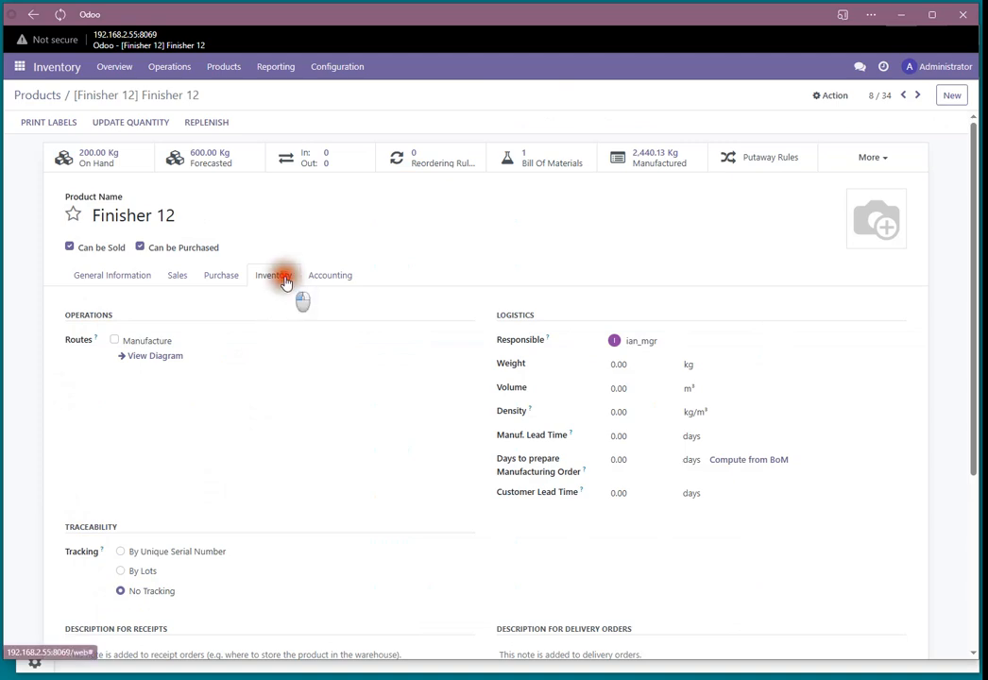
click(122, 571)
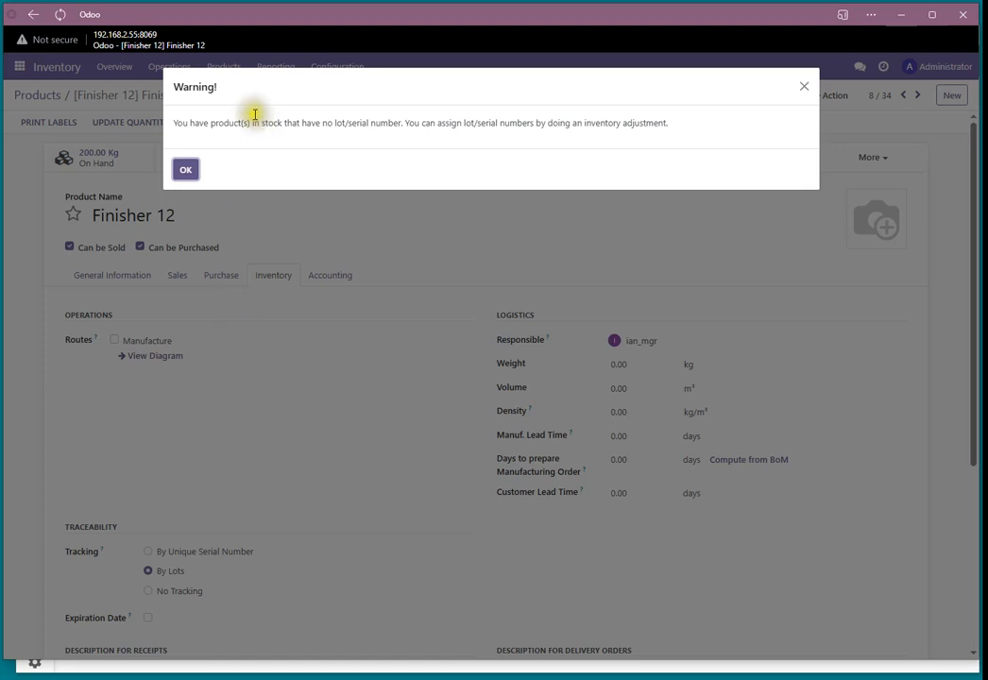
drag(253, 123, 565, 124)
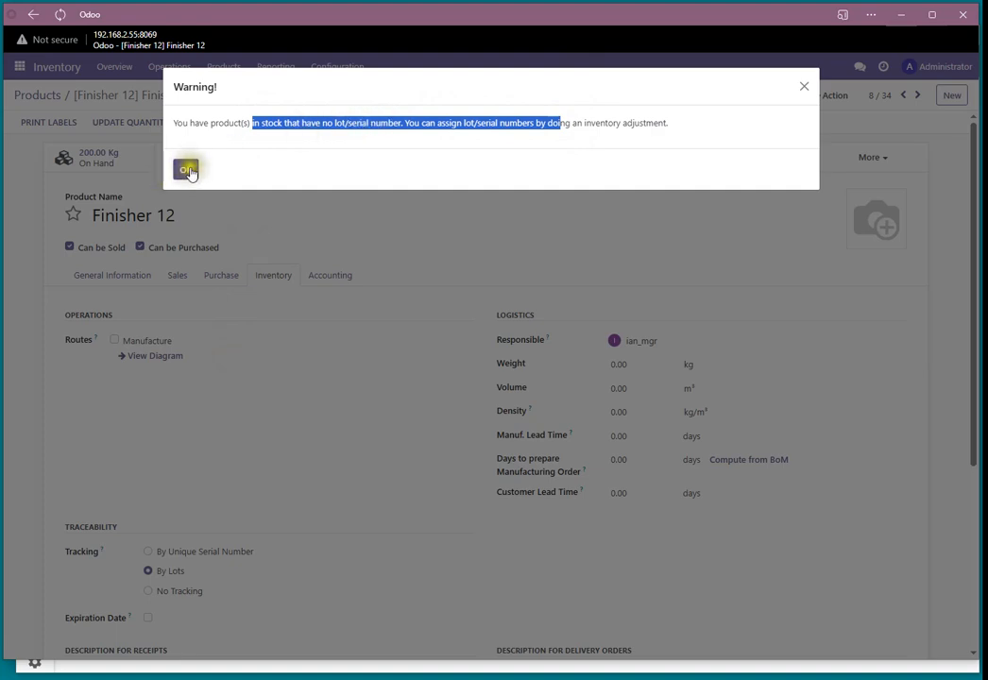
click(186, 170)
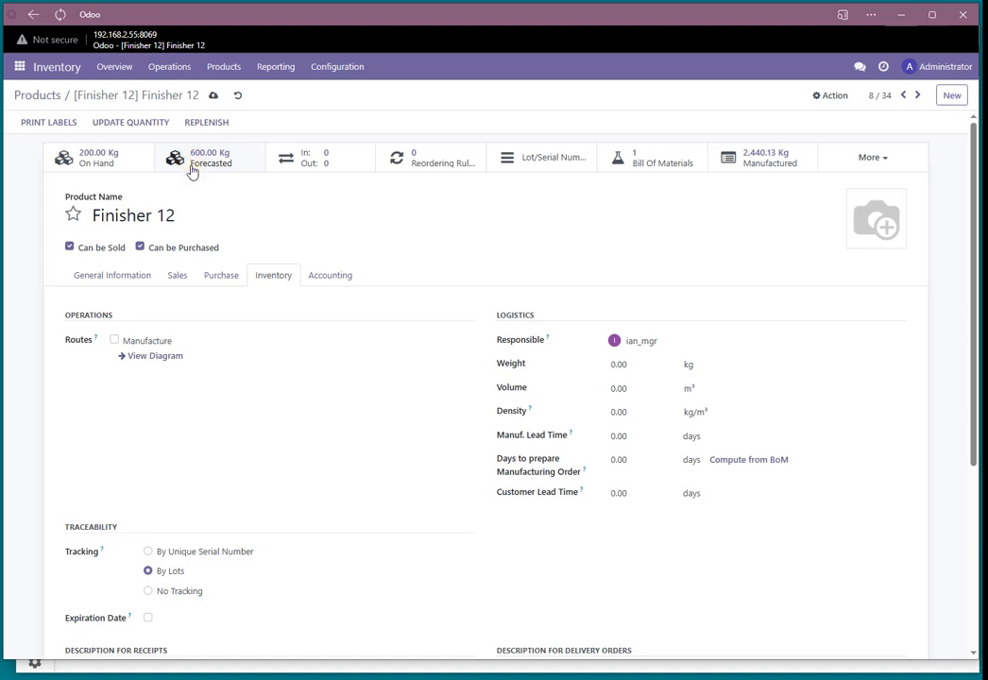
click(215, 97)
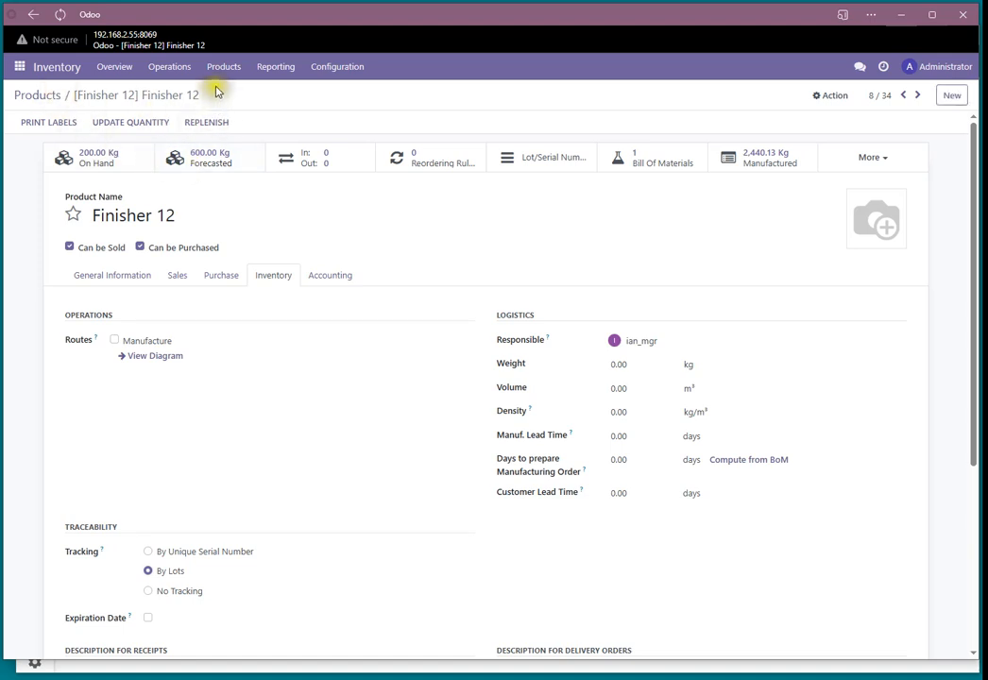
Create a new transfer from the Inventory app's list of transfers
click(21, 68)
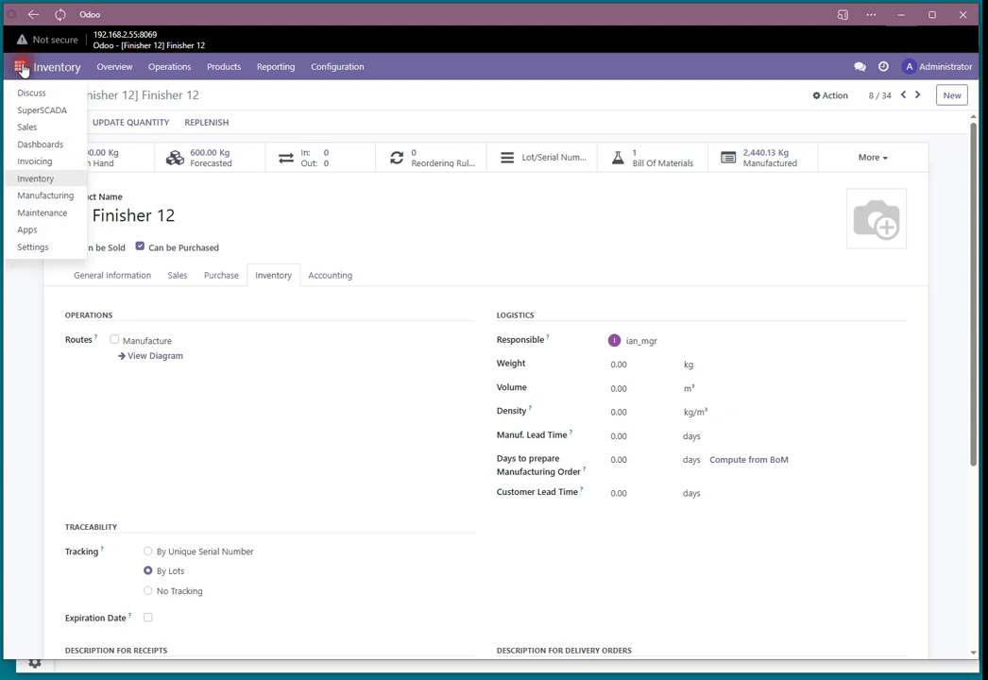
click(44, 178)
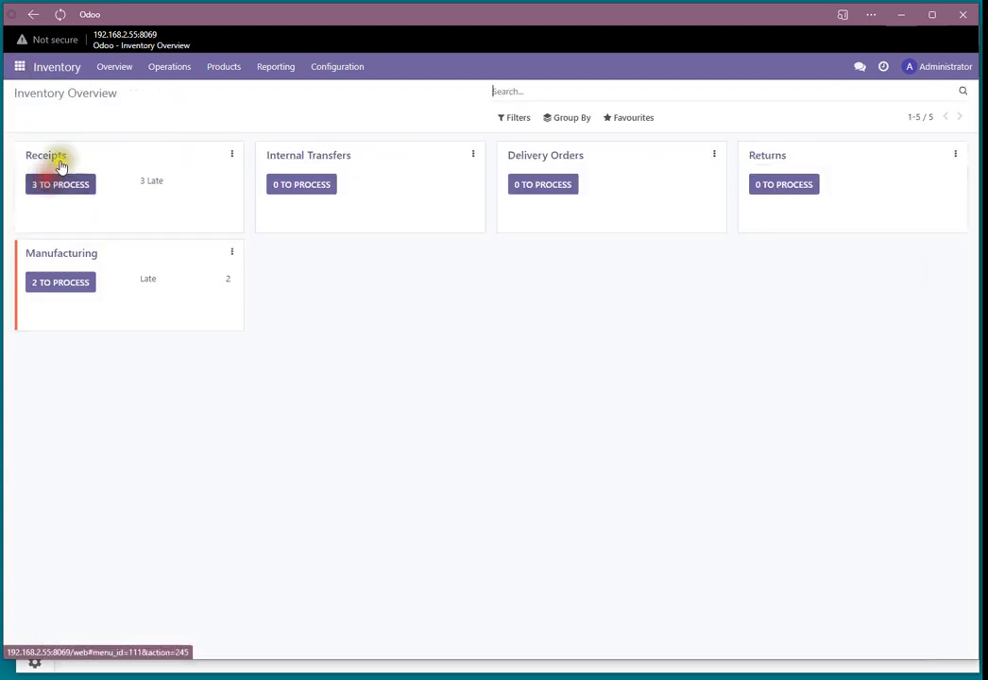
click(171, 71)
click(184, 126)
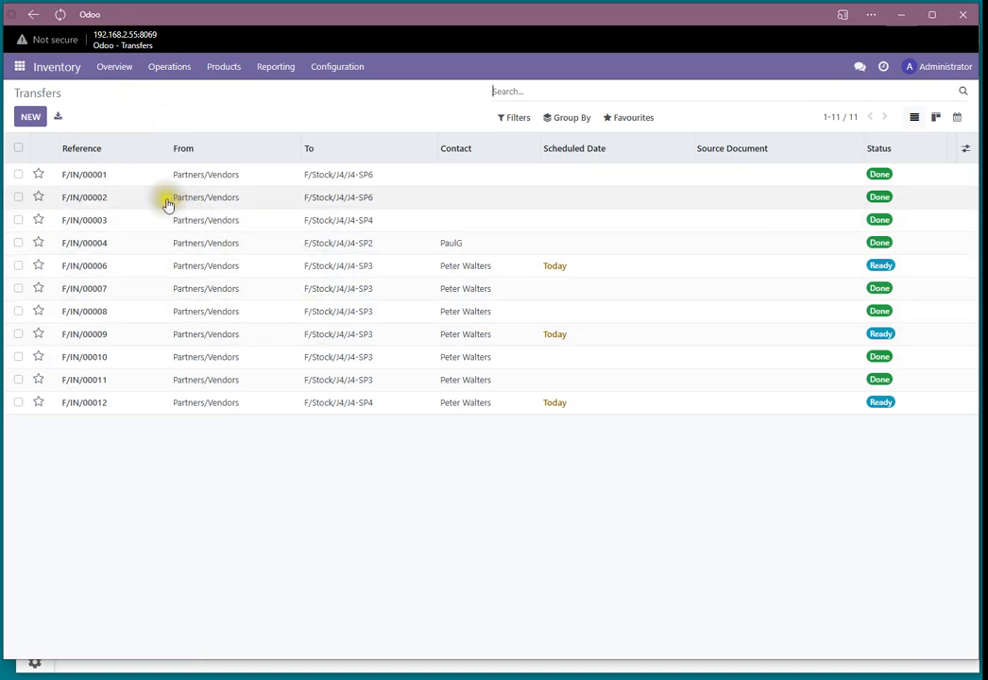
click(34, 120)
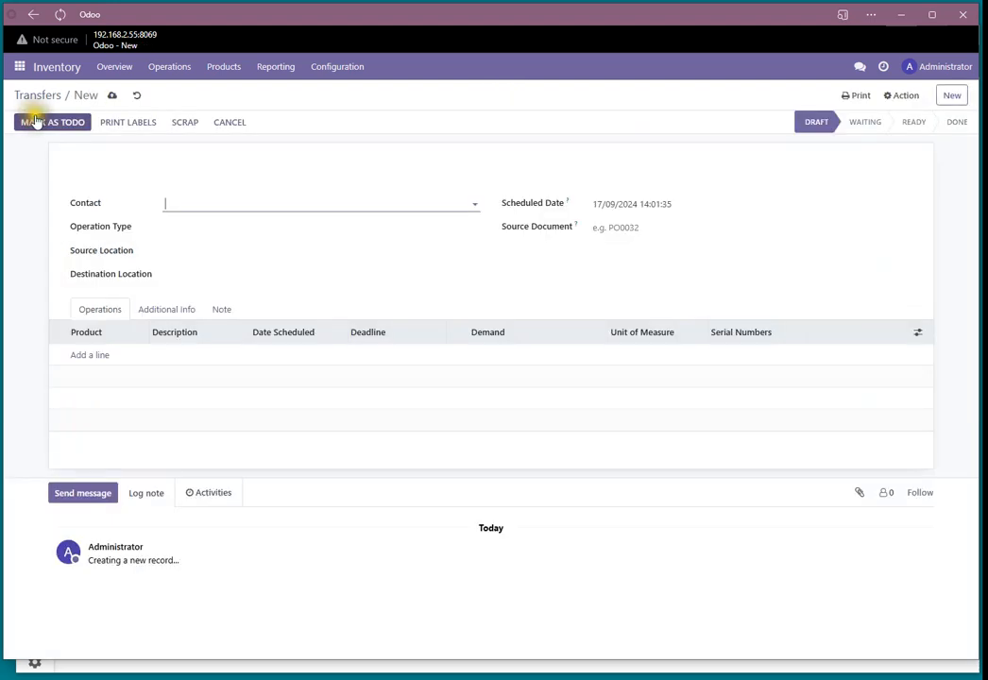
Fill in the transfer's supplier contact, operation type Factory: Receipts and destination location F/Stock/J4/J4-SP4
click(476, 206)
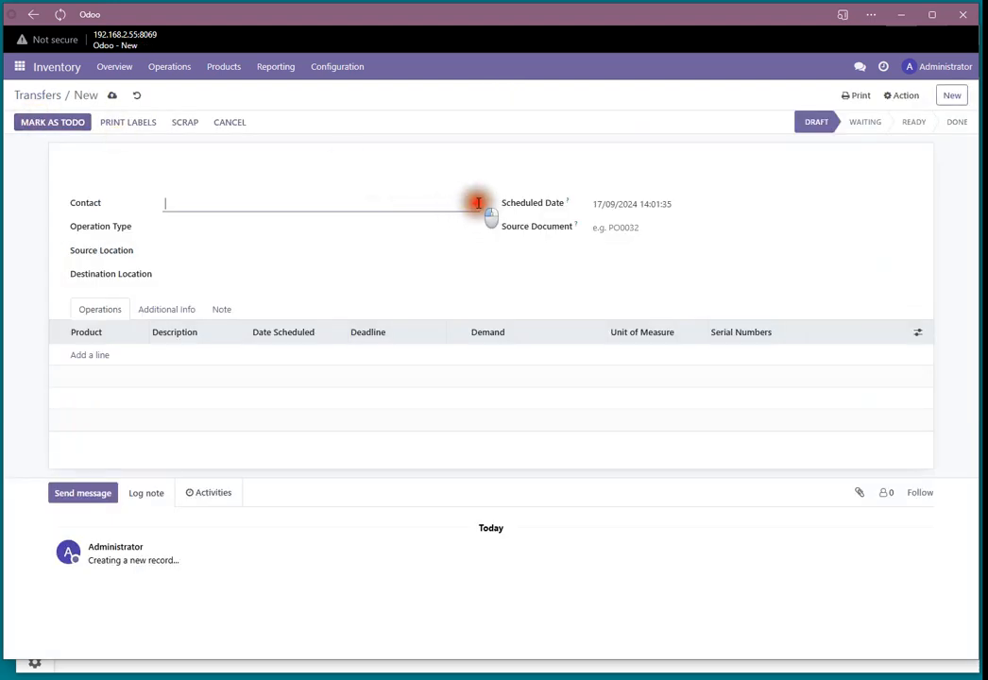
click(210, 294)
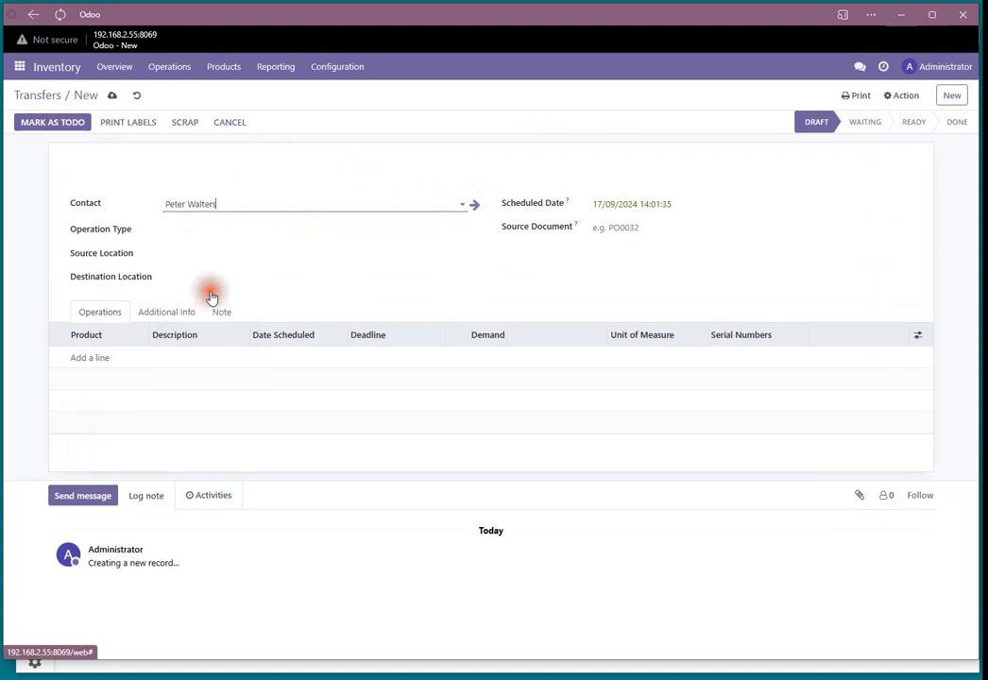
click(187, 230)
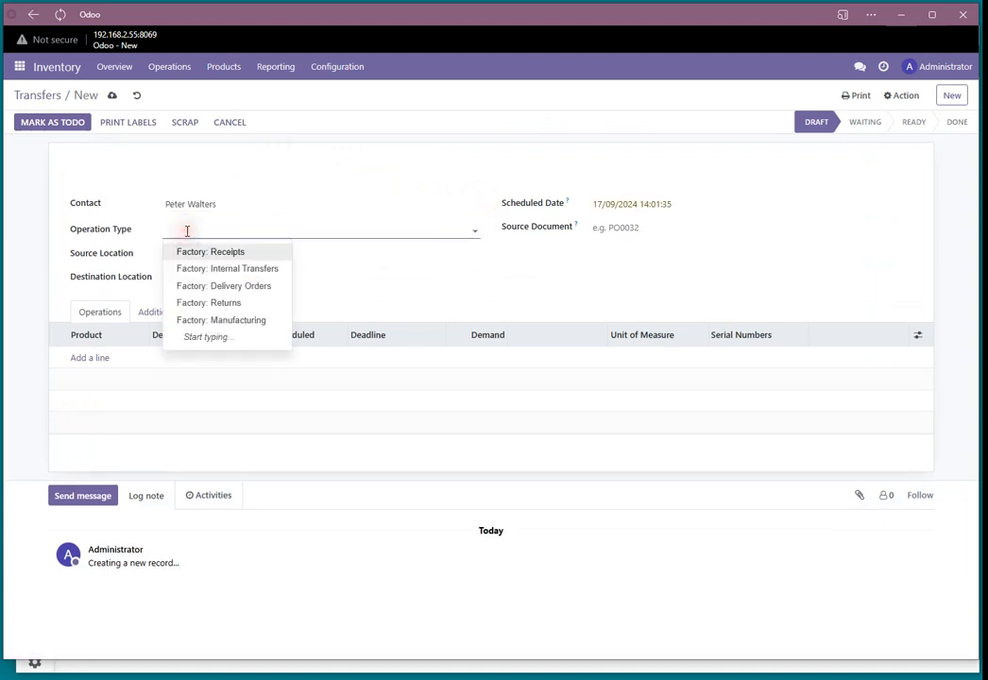
click(244, 253)
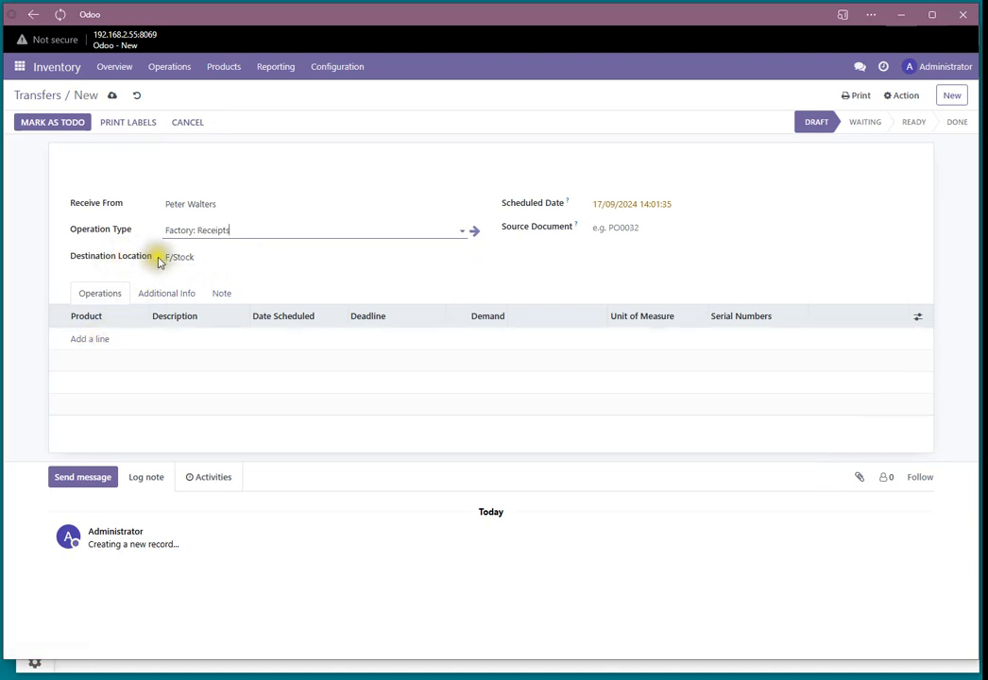
click(344, 255)
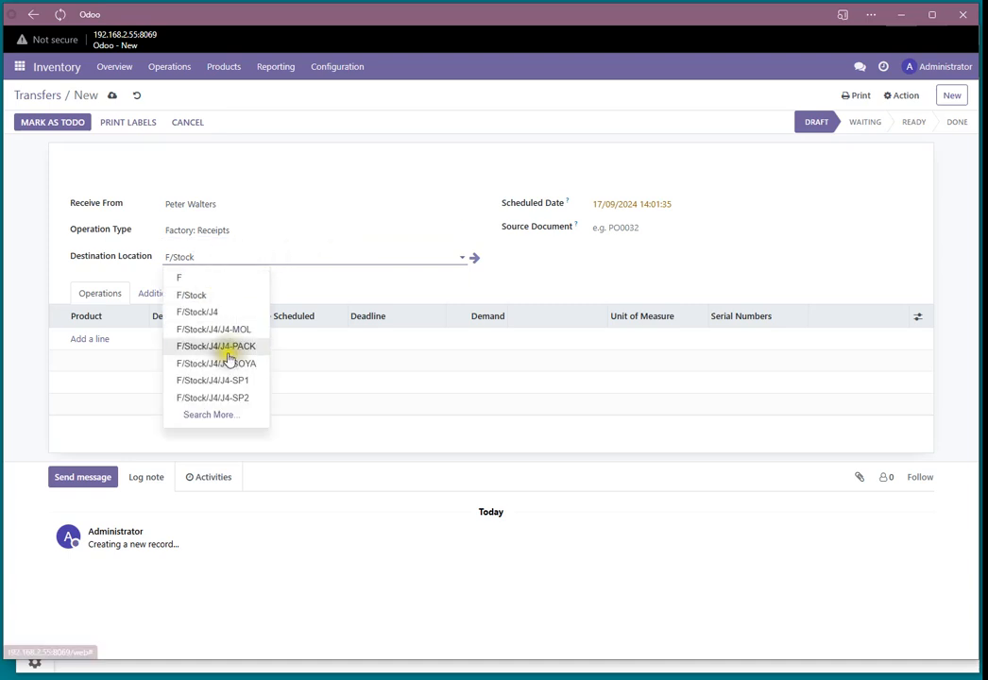
click(210, 417)
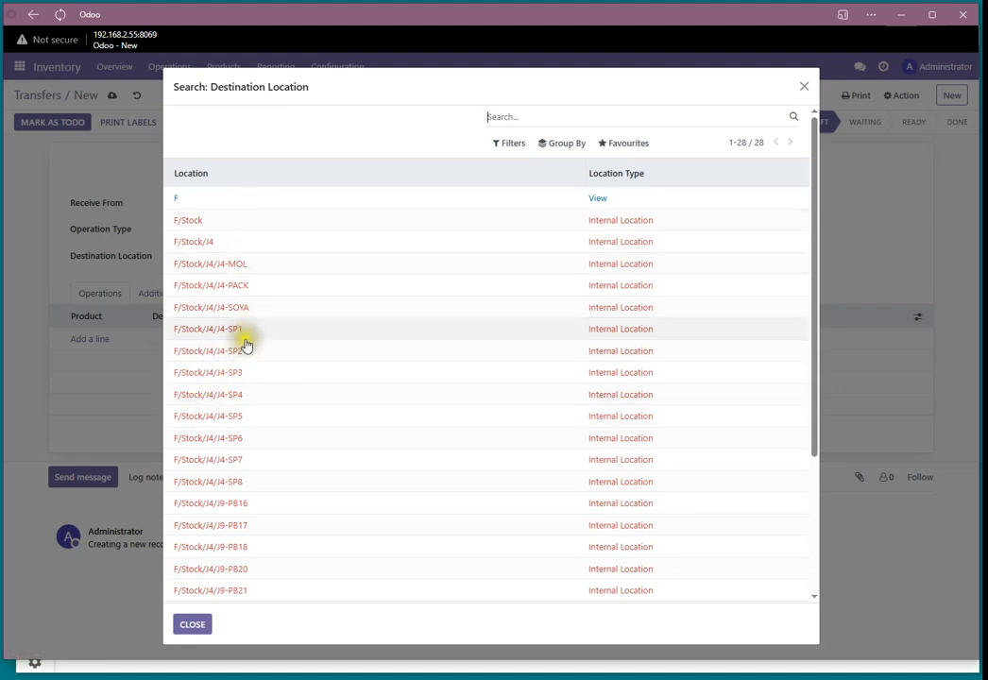
click(225, 400)
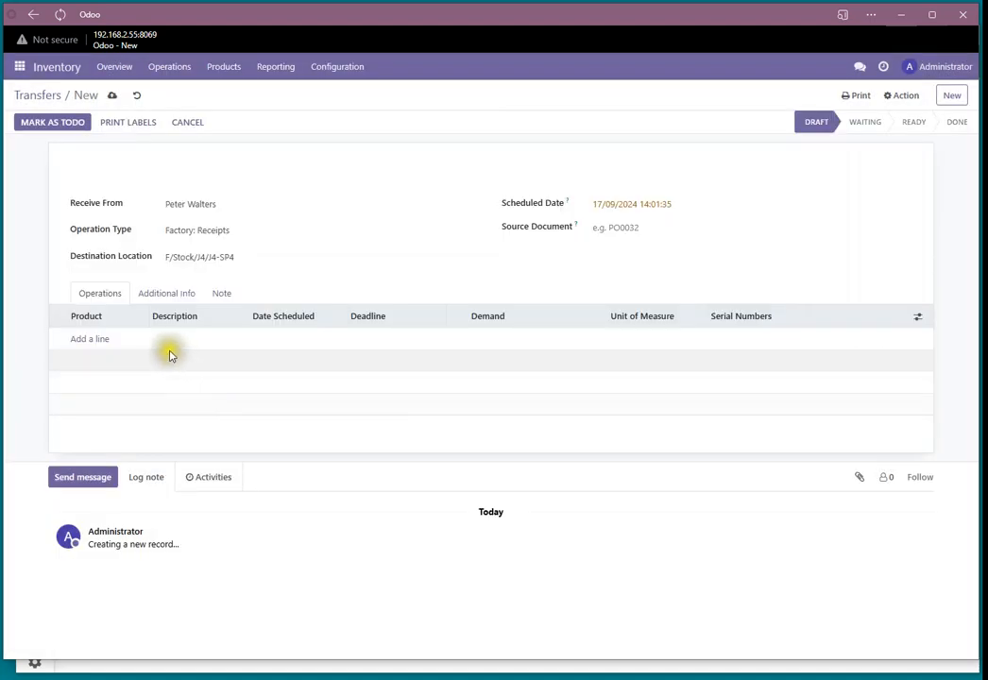
Add a PEAS product line with a demand of 6,000 kg and mark the transfer as to do
click(98, 338)
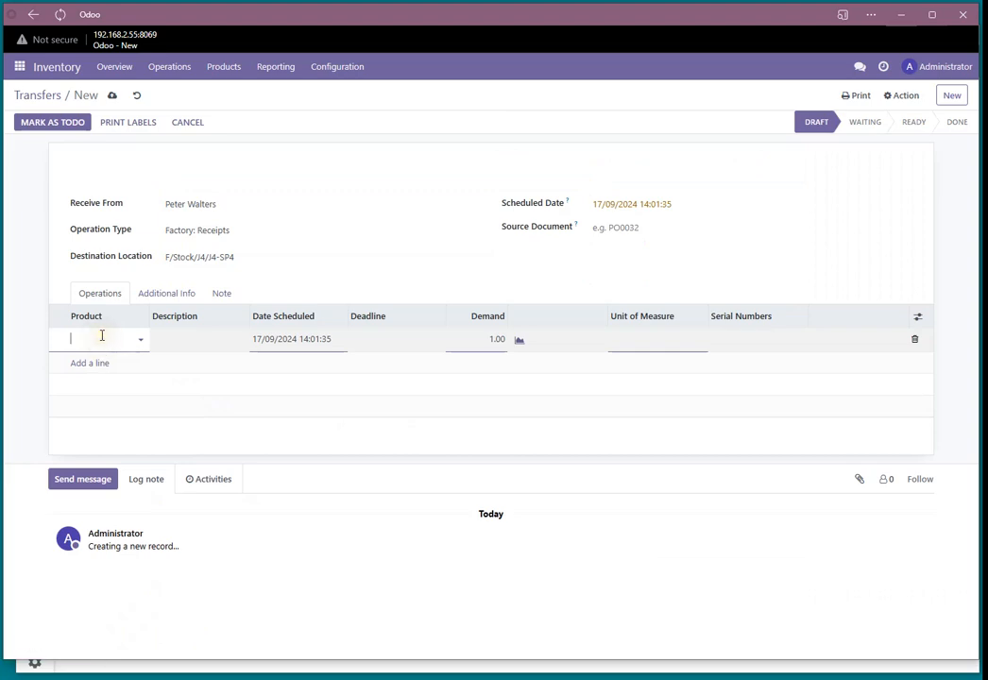
text(pe)
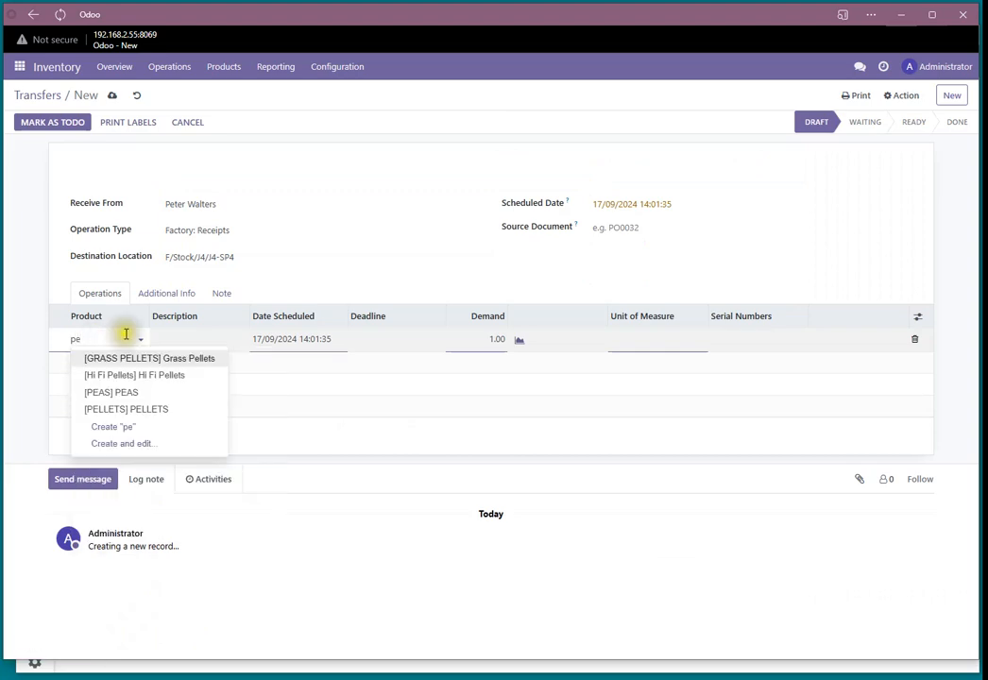
click(133, 395)
click(484, 340)
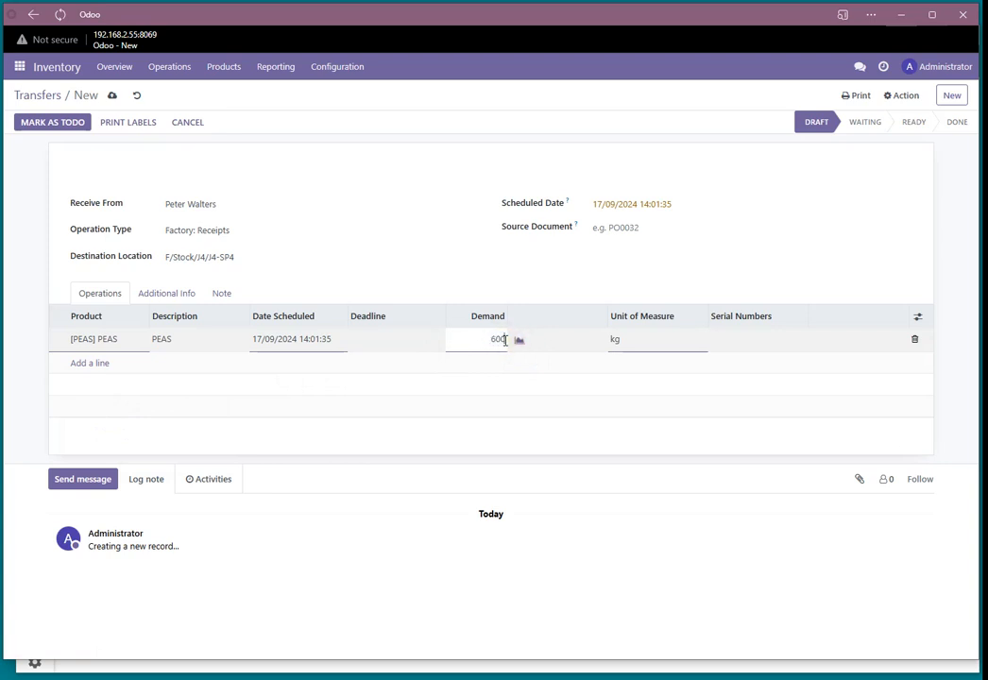
key(Tab)
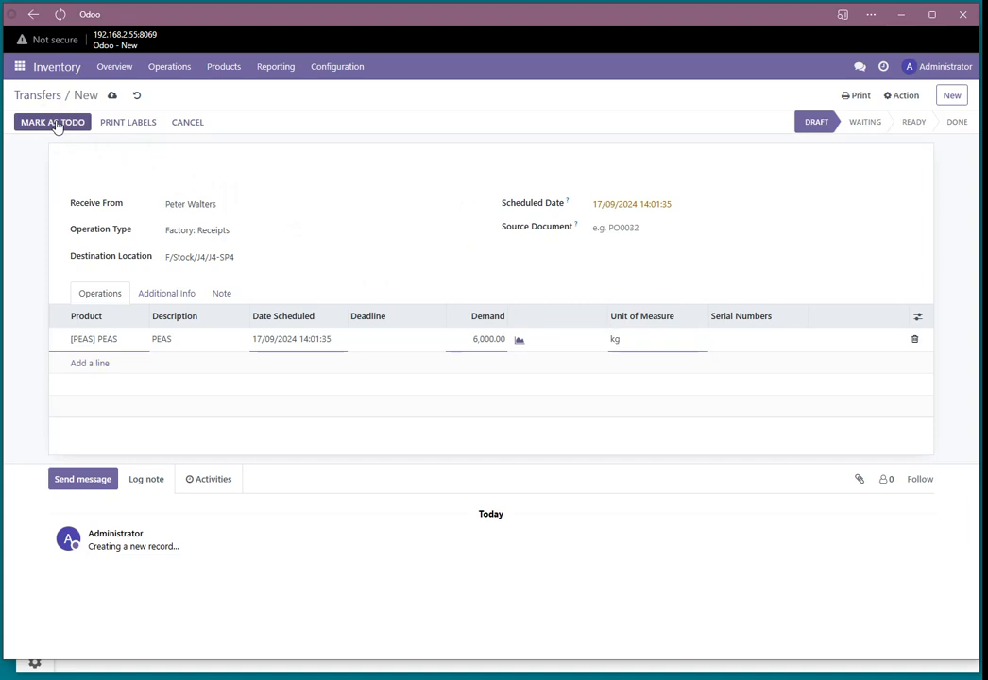
click(53, 123)
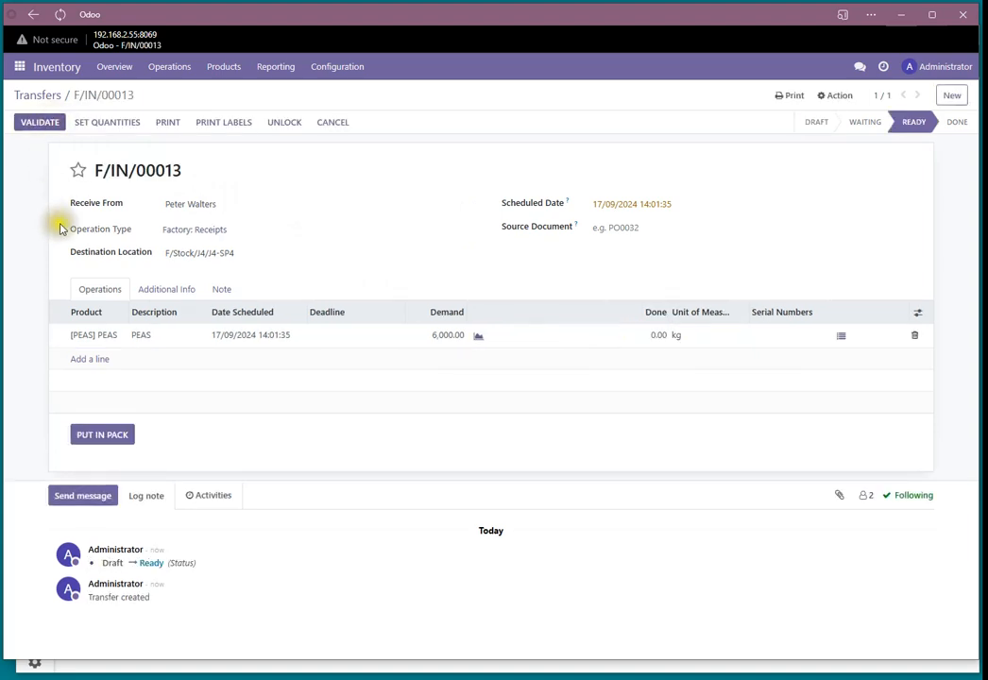
Record lot AB123456 with a done quantity of 6,000 kg on the PEAS line, confirm the details and validate the transfer
click(842, 337)
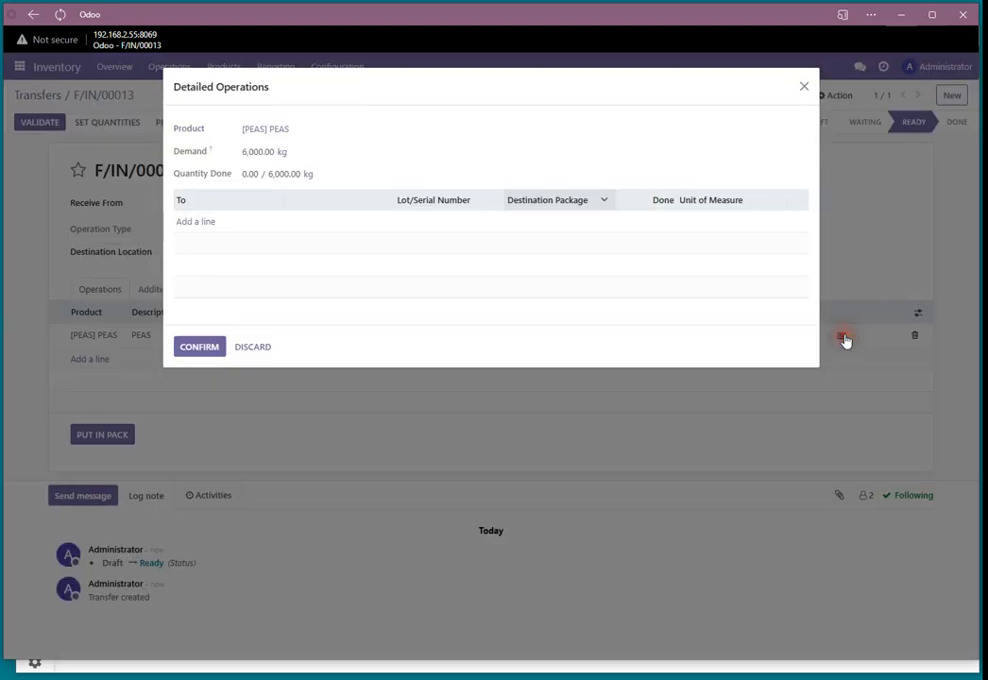
click(204, 223)
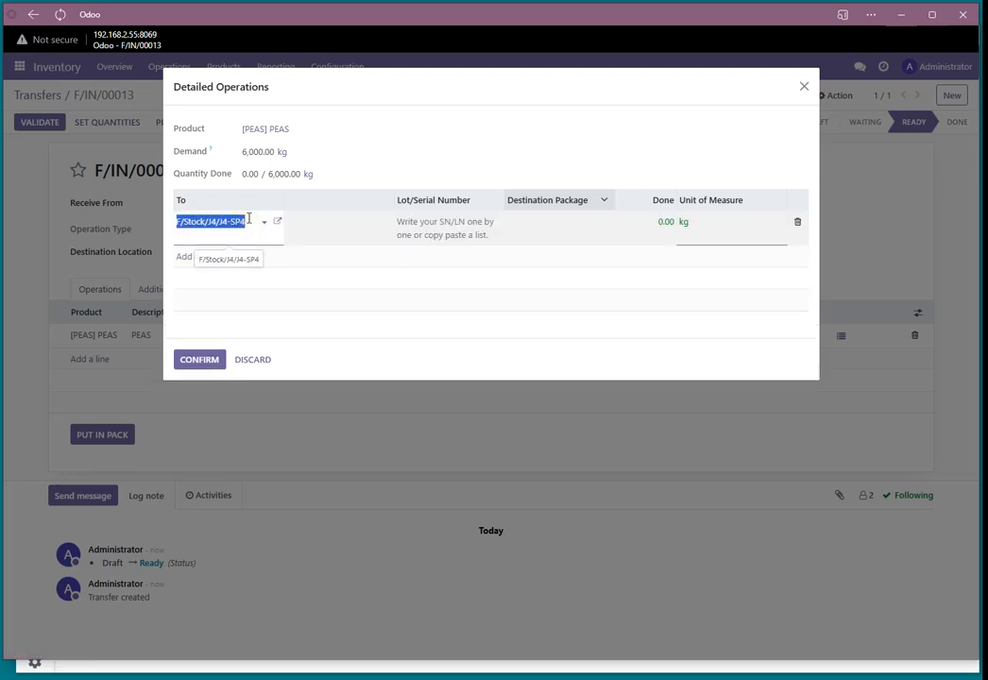
click(418, 224)
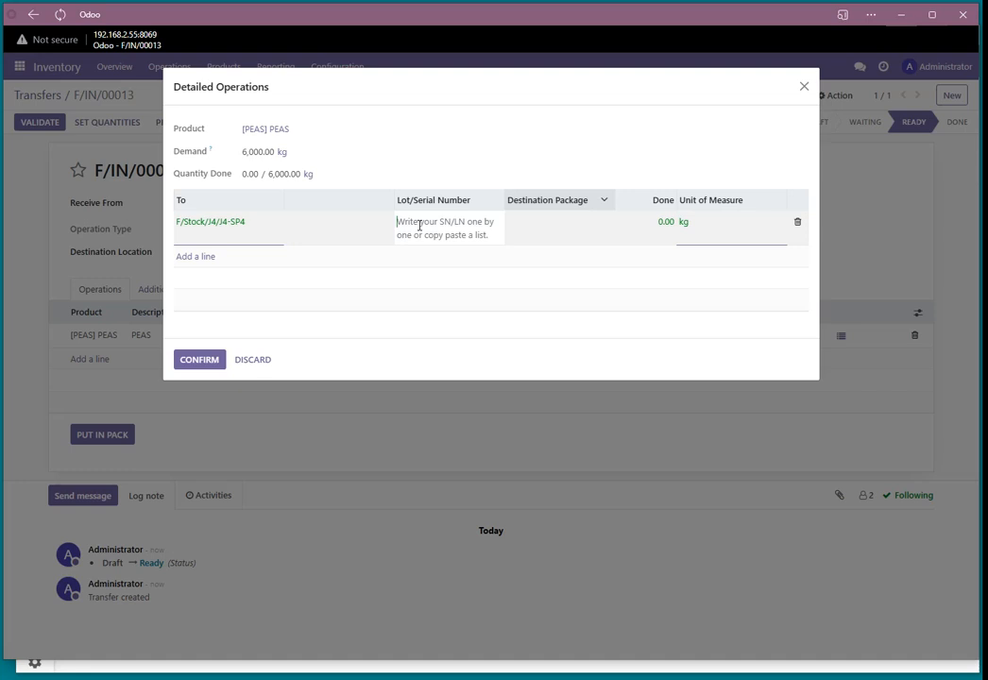
text(AB123456)
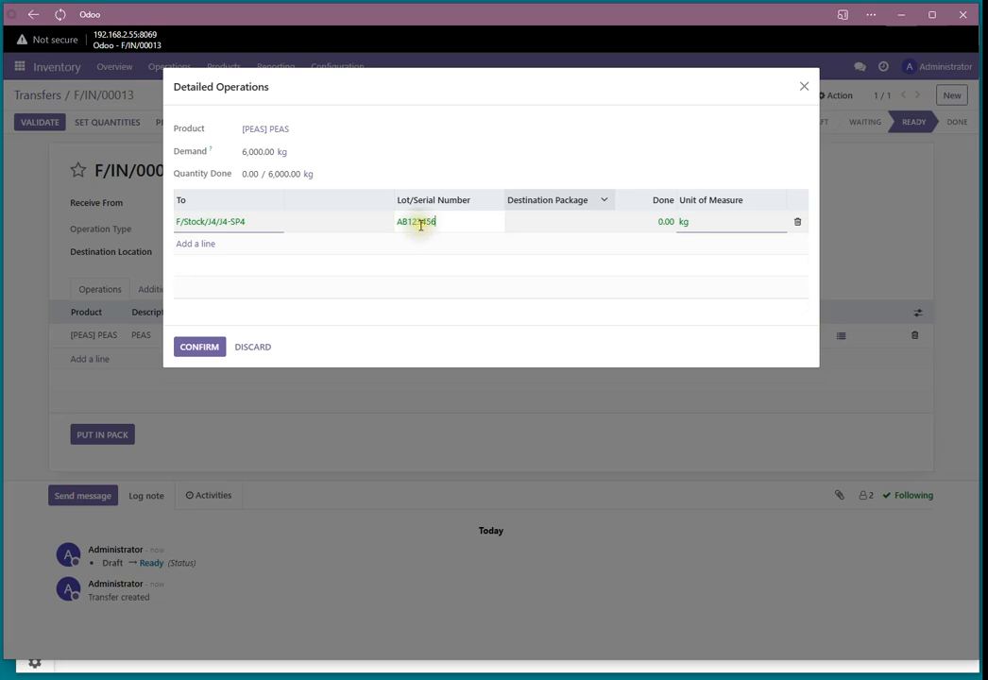
click(666, 220)
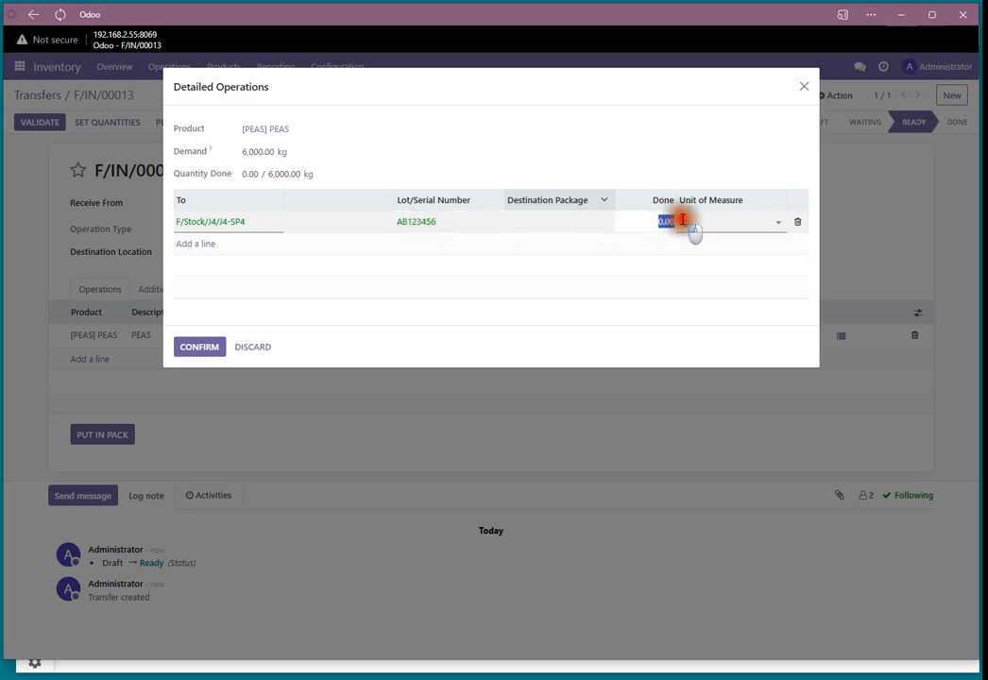
text(6000)
click(206, 349)
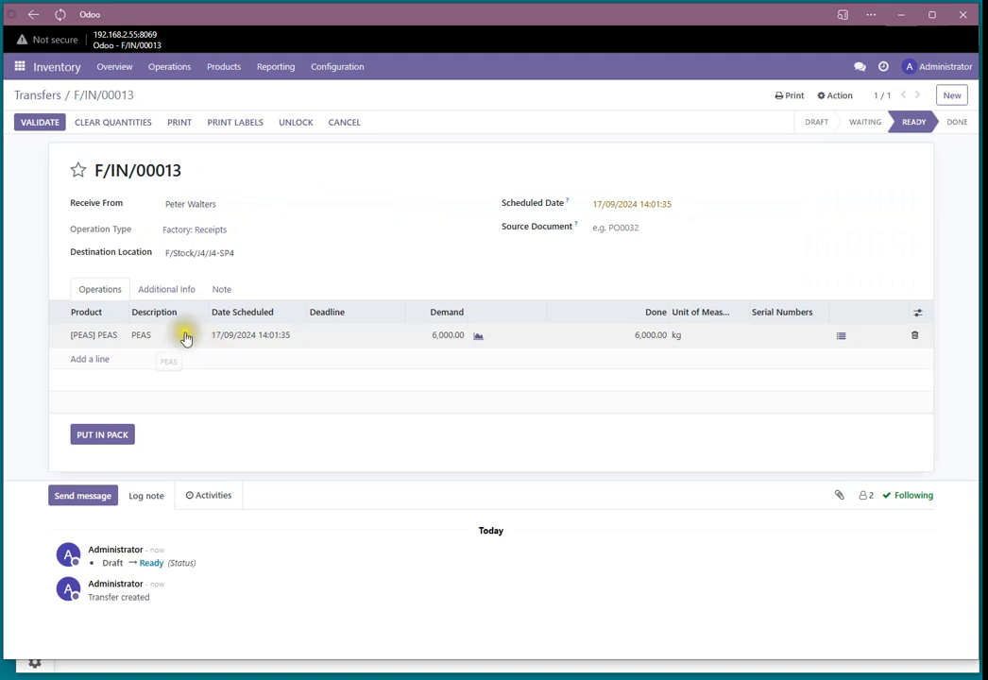
click(39, 124)
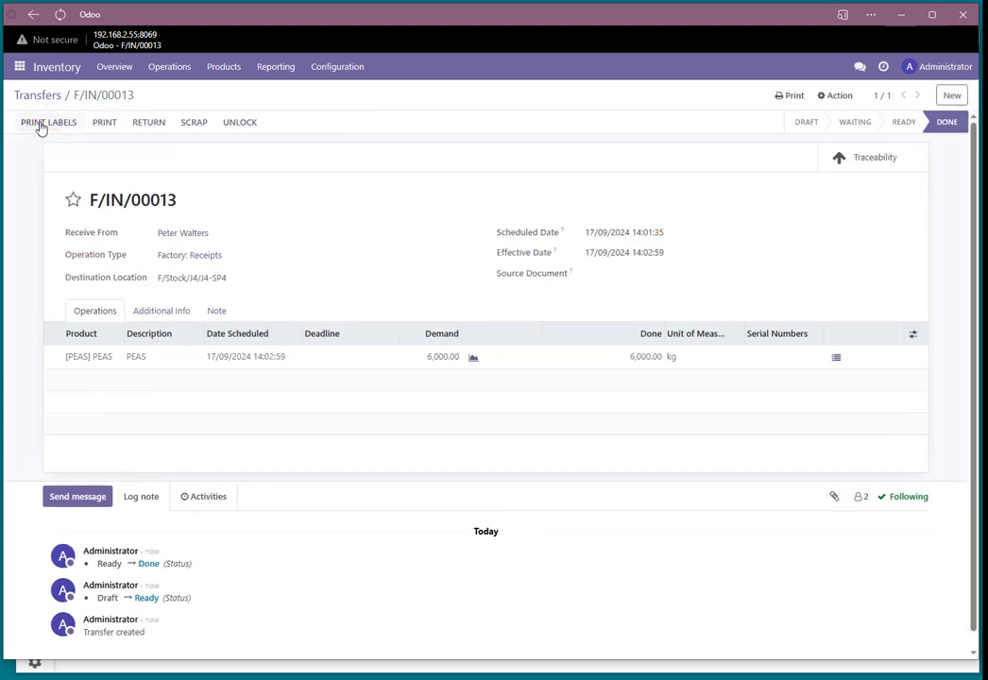
Switch to SuperSCADA, examine the lots and stock held in location J4-SP4, and close its contents without saving
click(332, 671)
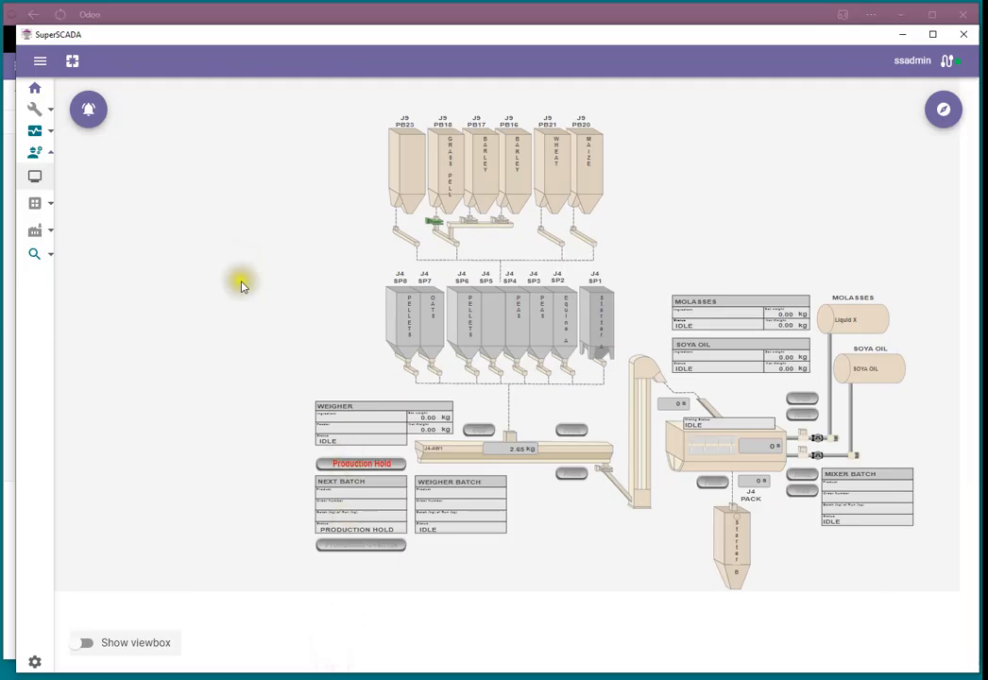
click(520, 314)
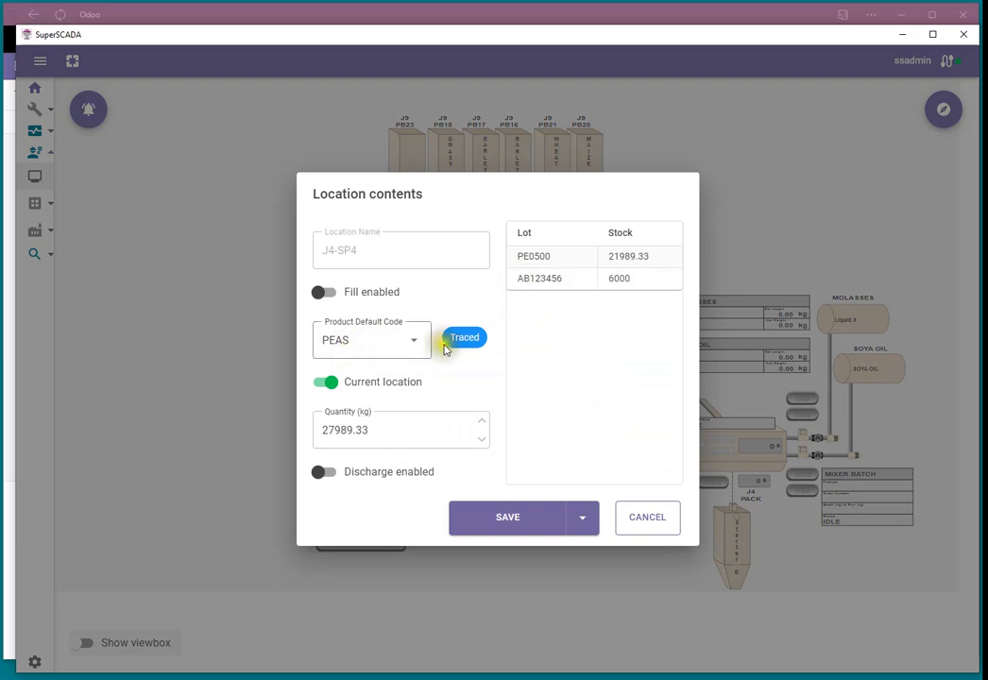
drag(519, 278, 573, 282)
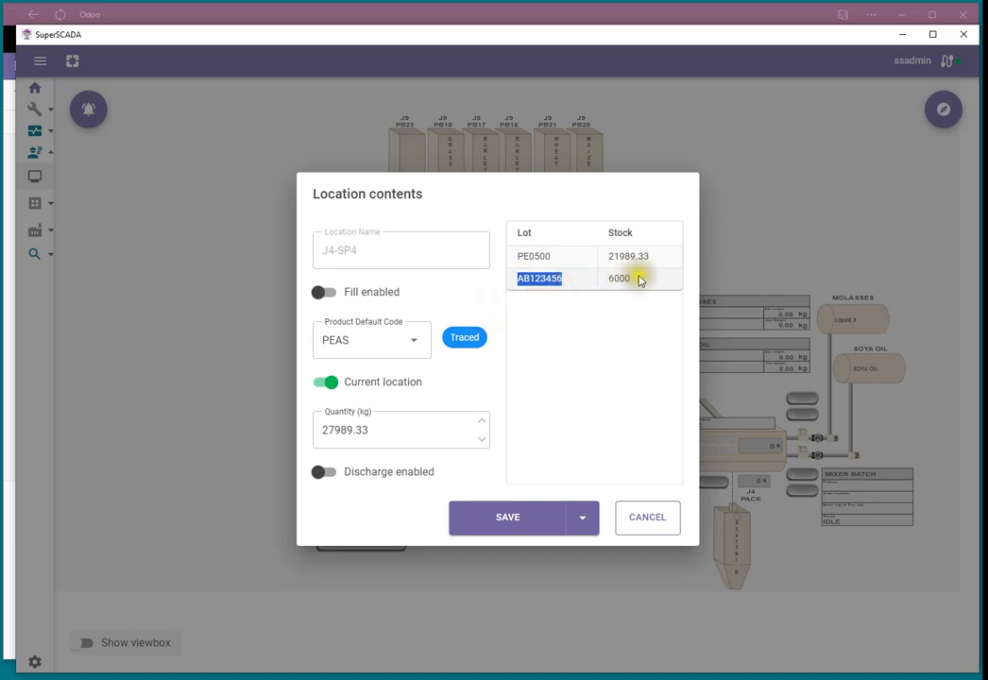
click(544, 256)
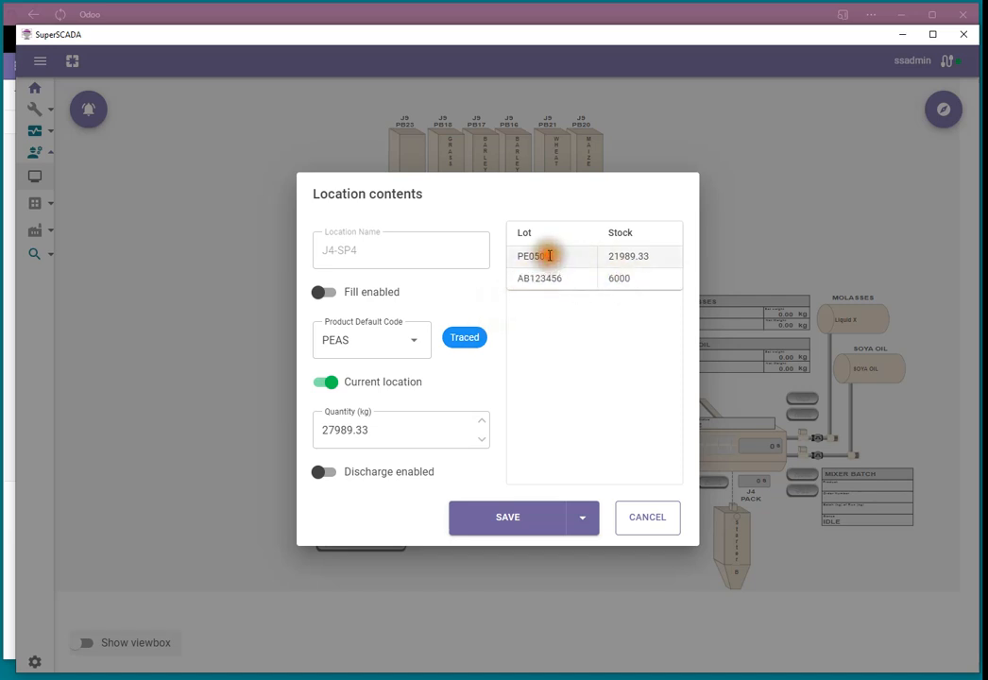
drag(612, 256, 655, 258)
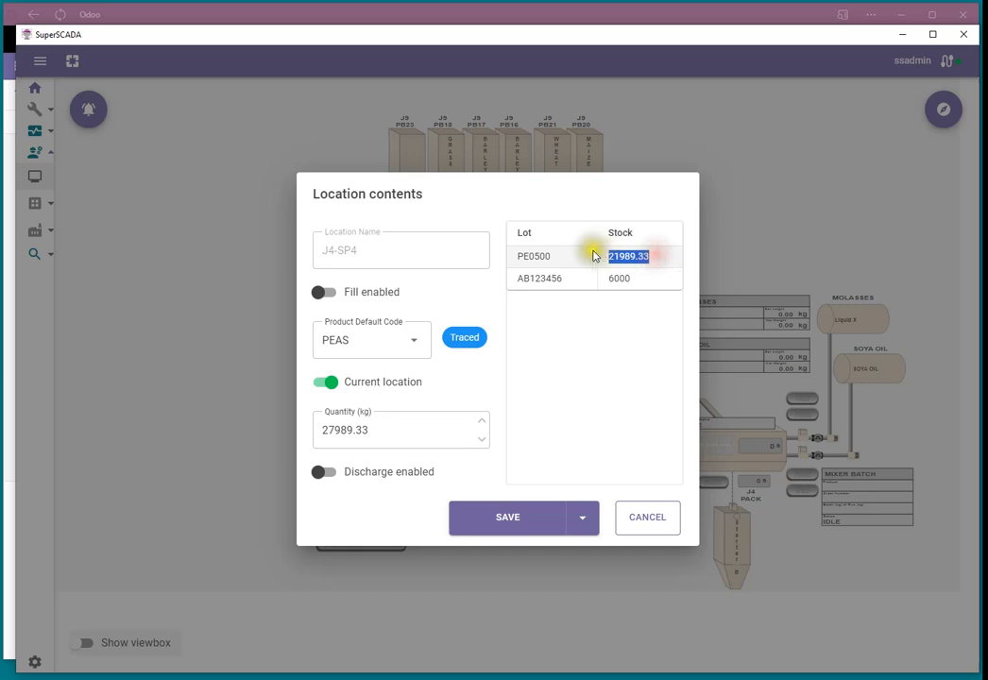
drag(534, 279, 565, 278)
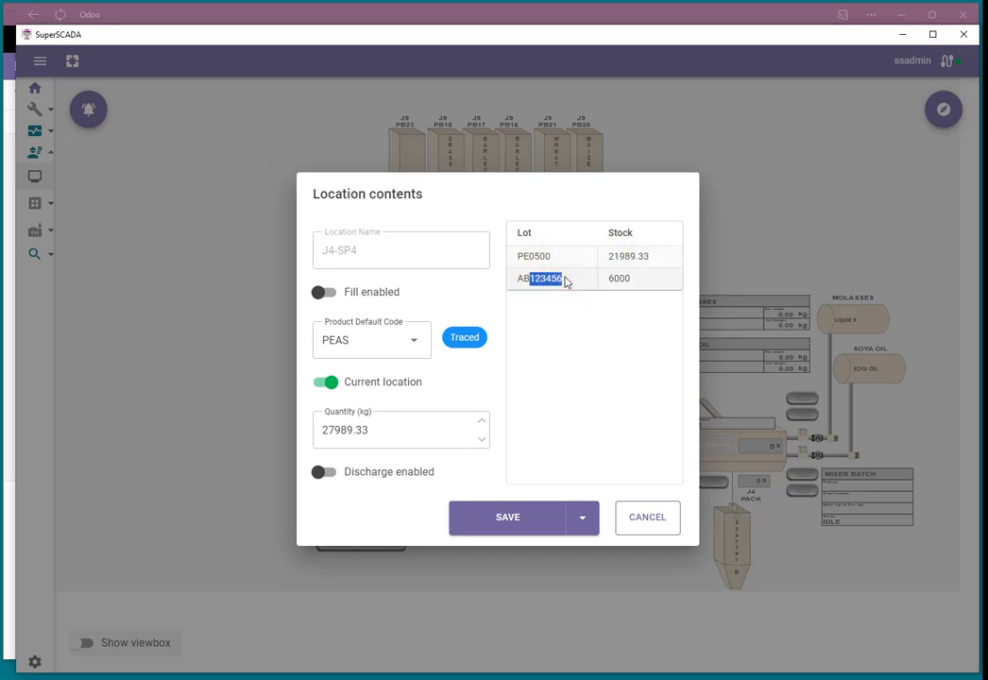
click(646, 519)
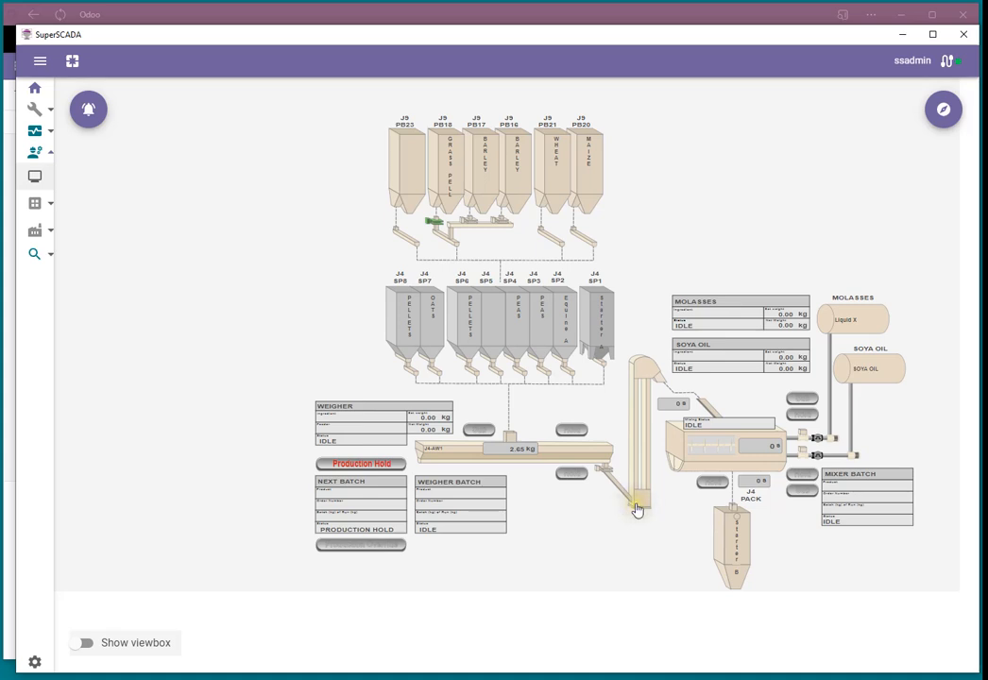
mouse_move(636, 512)
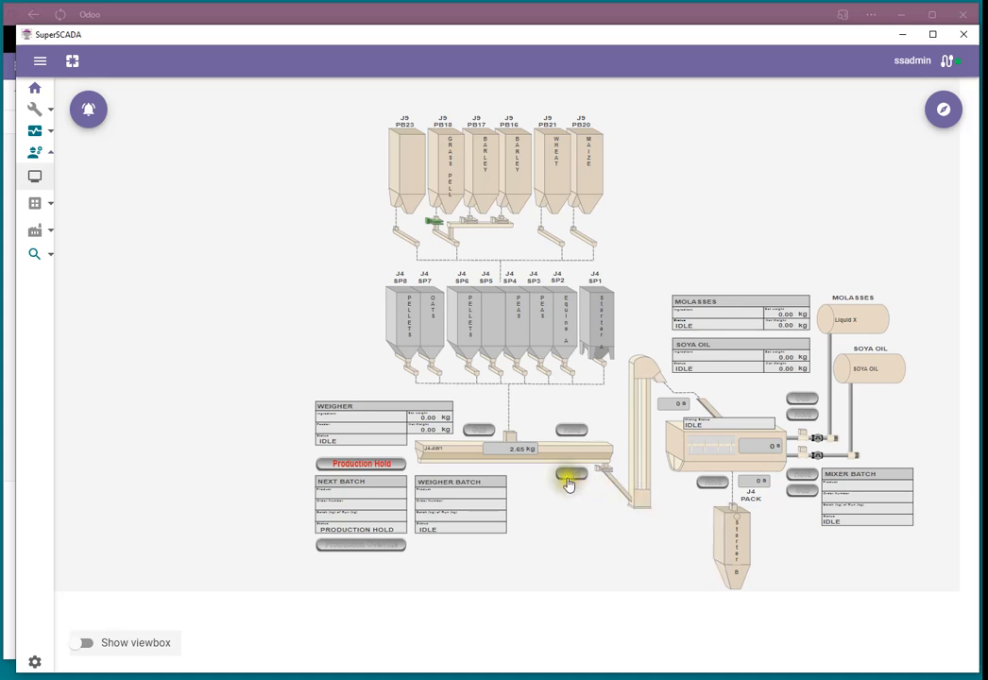
Switch back to Odoo and check the stock locations of PEAS lot AB123456 from the lots and serial numbers list
click(177, 17)
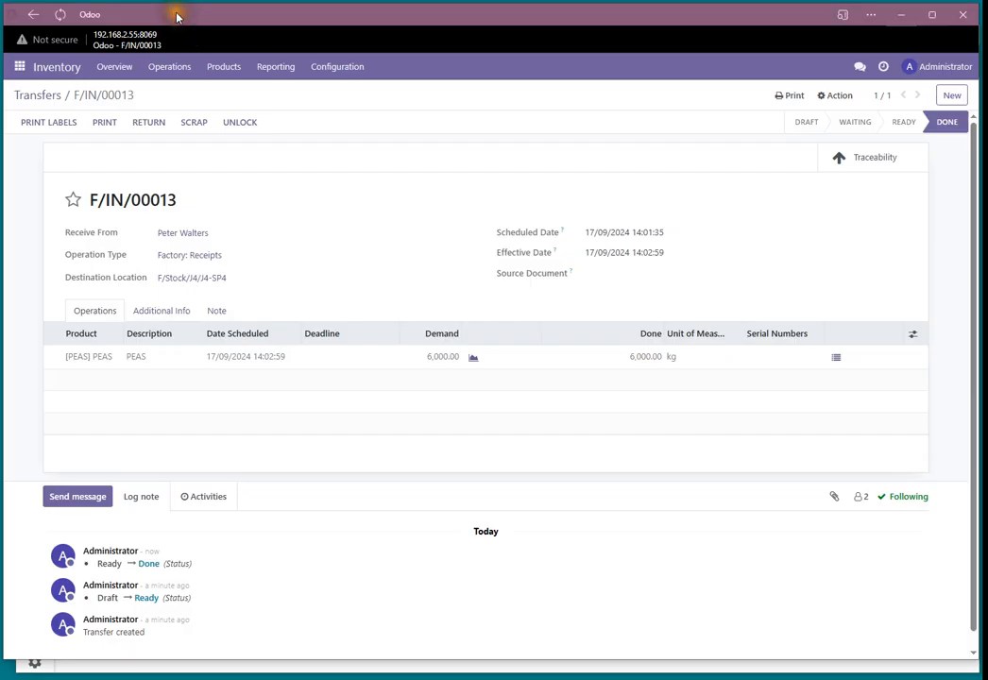
click(233, 70)
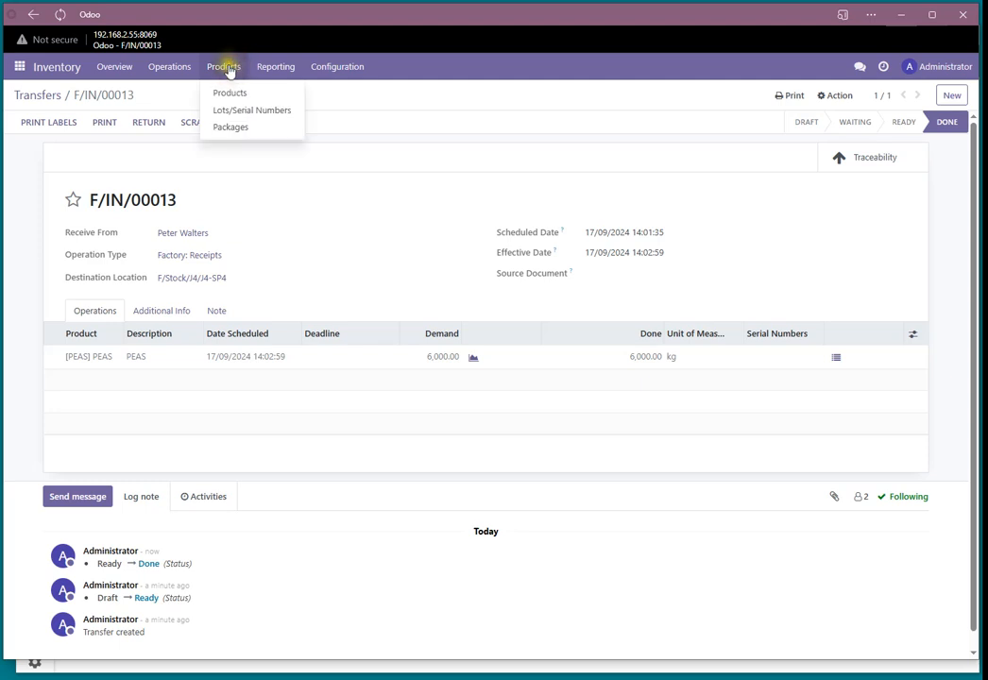
click(236, 110)
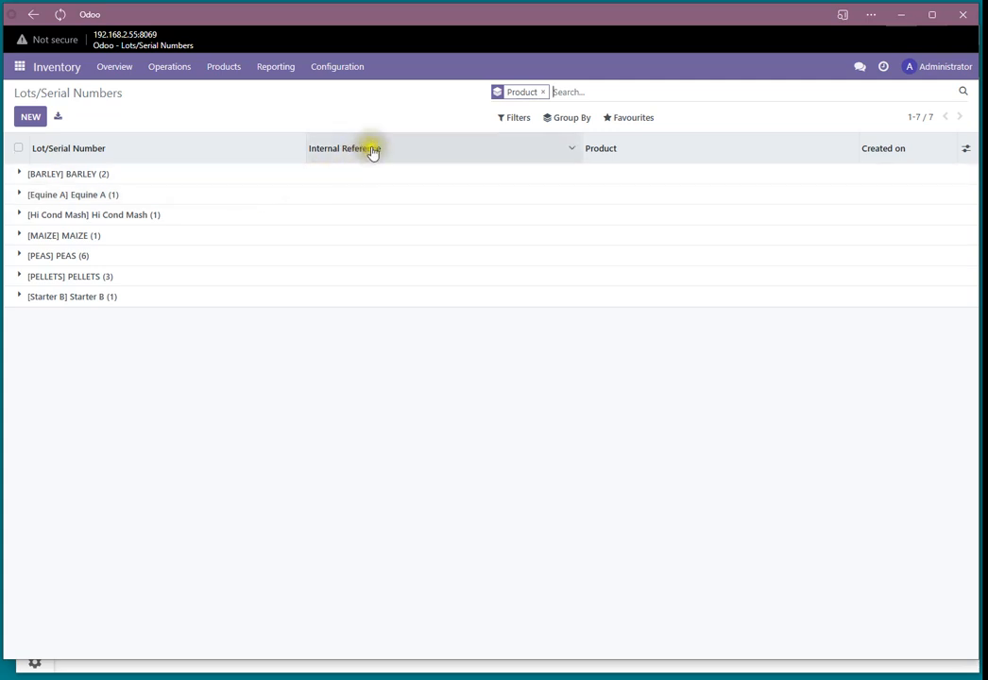
click(66, 256)
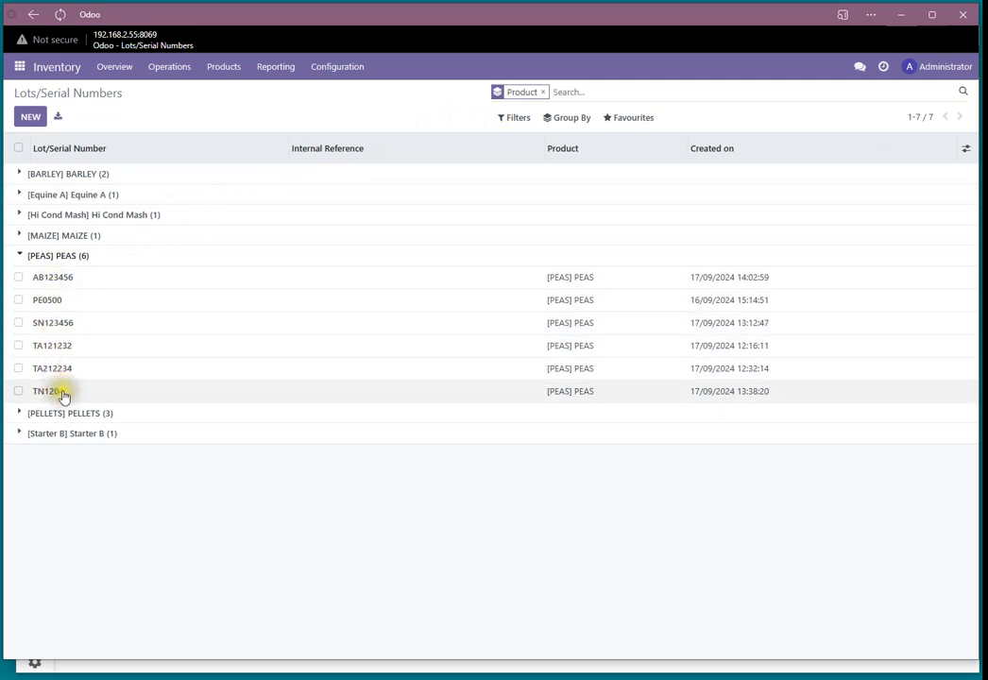
click(65, 277)
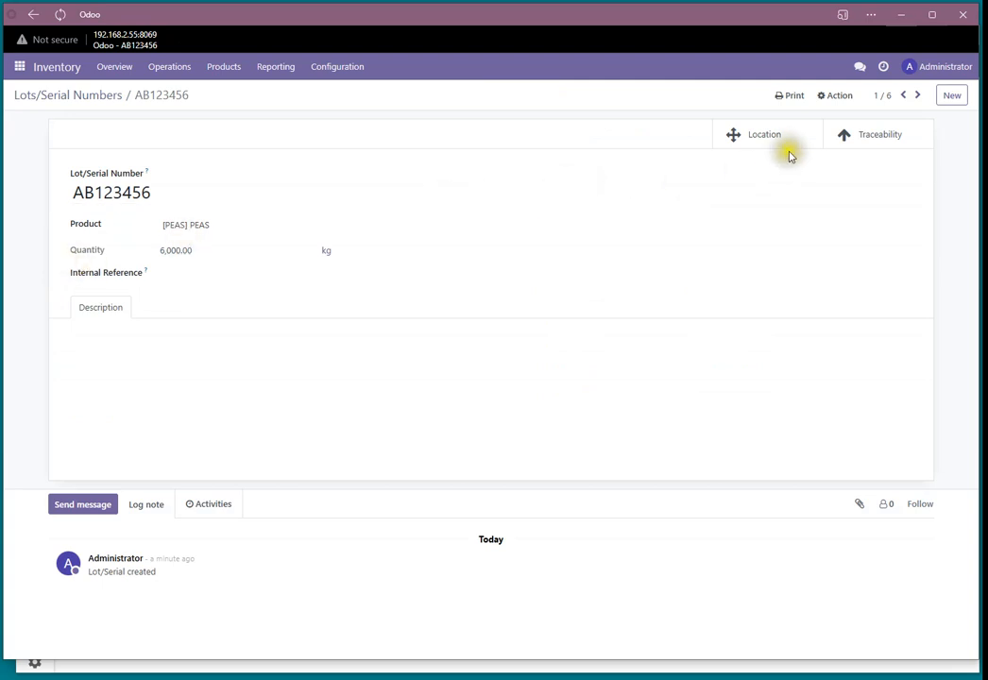
click(764, 138)
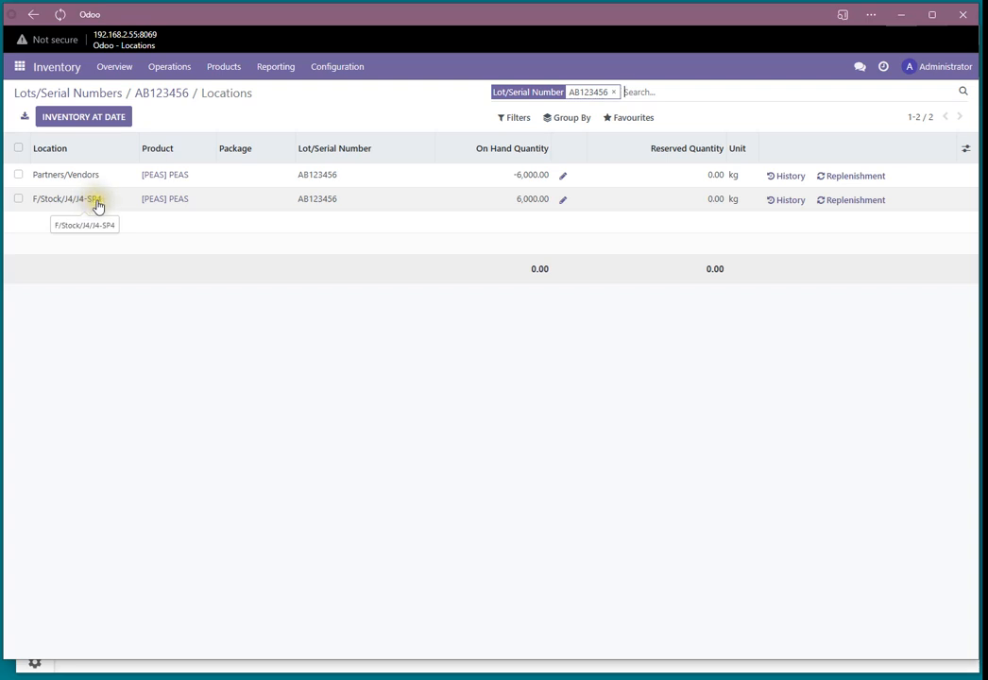
click(540, 204)
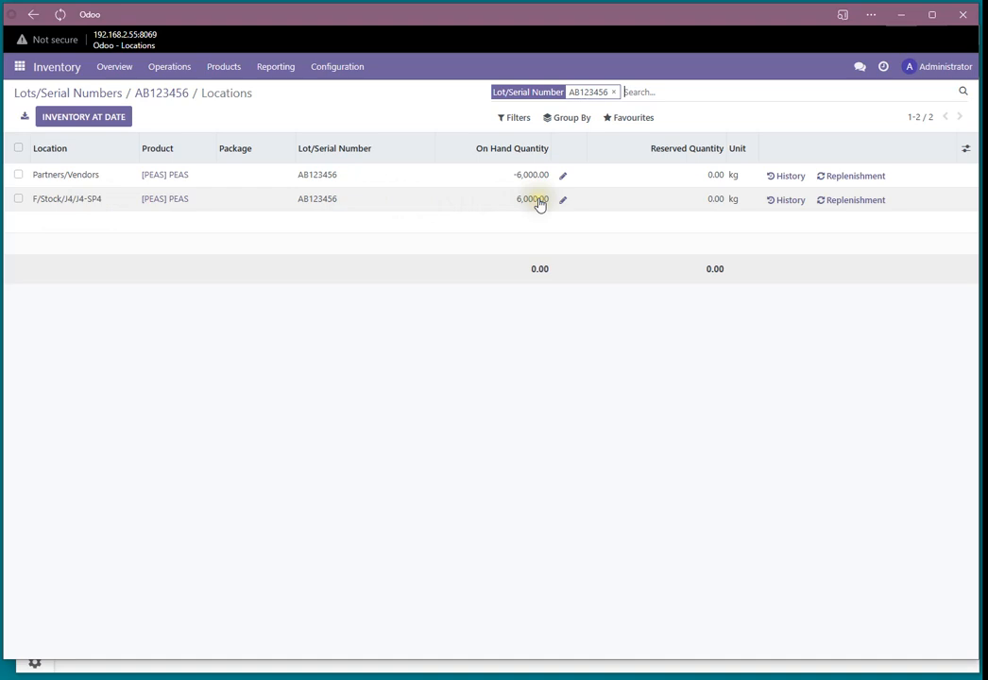
click(34, 14)
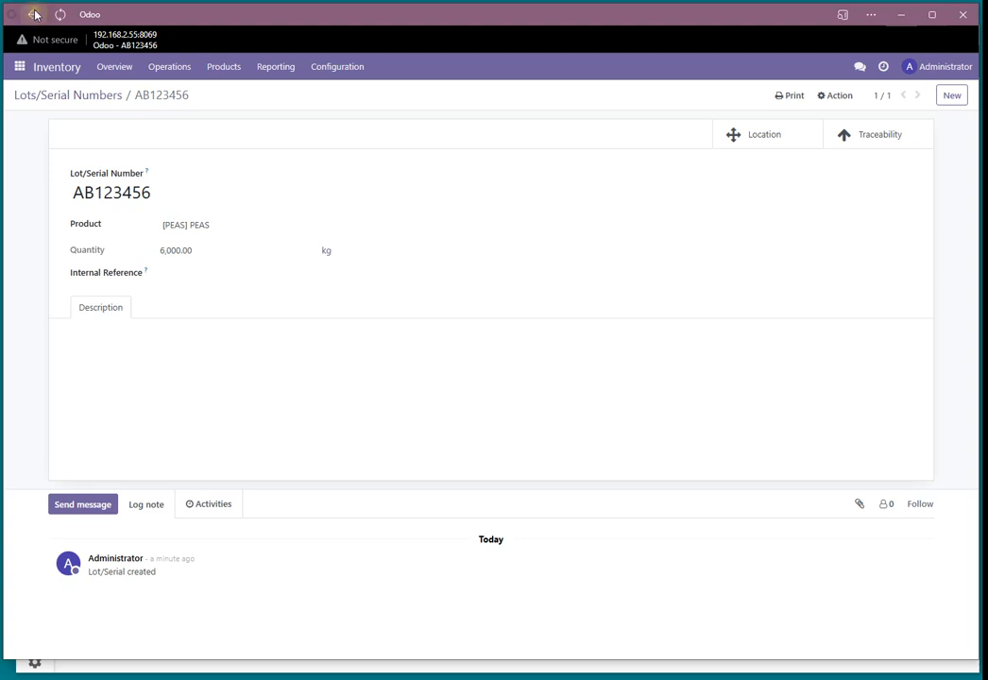
Reopen the lots and serial numbers list, remove the product grouping and view the optional columns
click(228, 72)
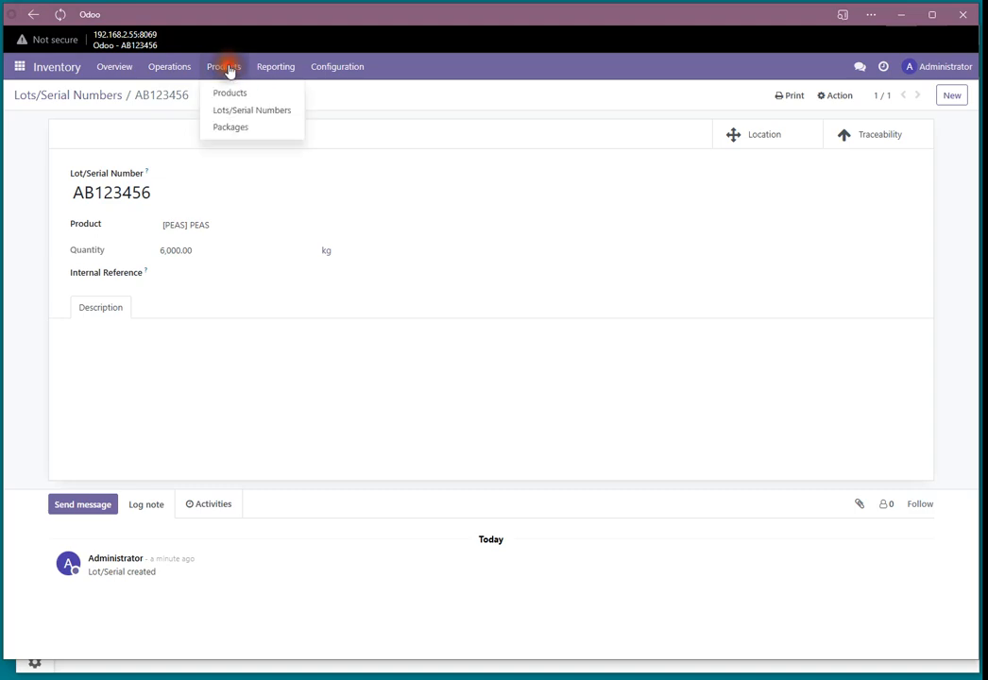
click(244, 116)
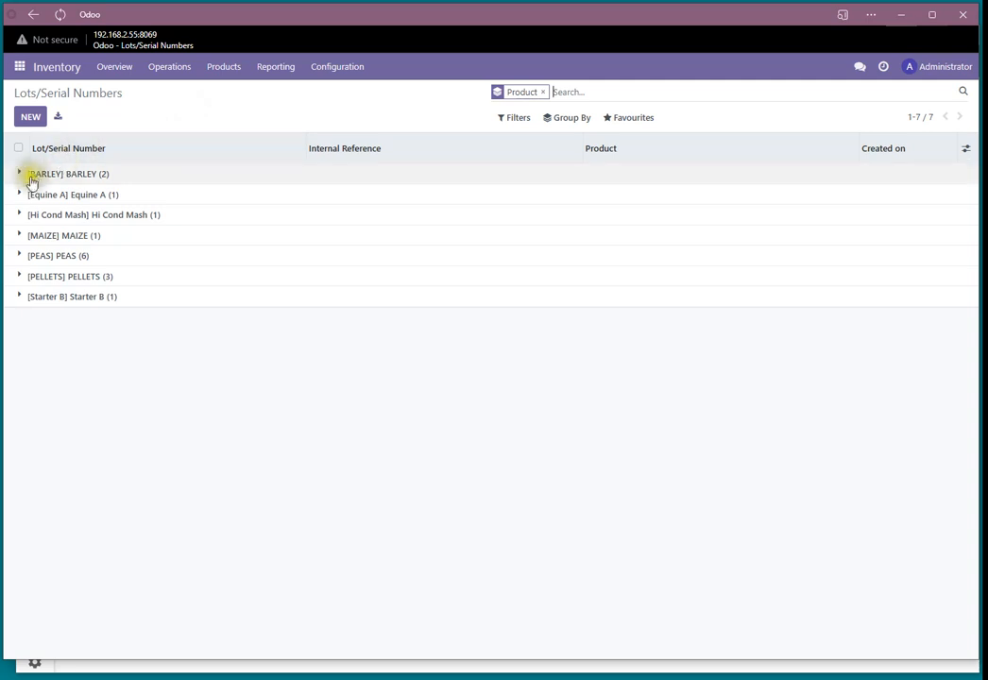
click(545, 91)
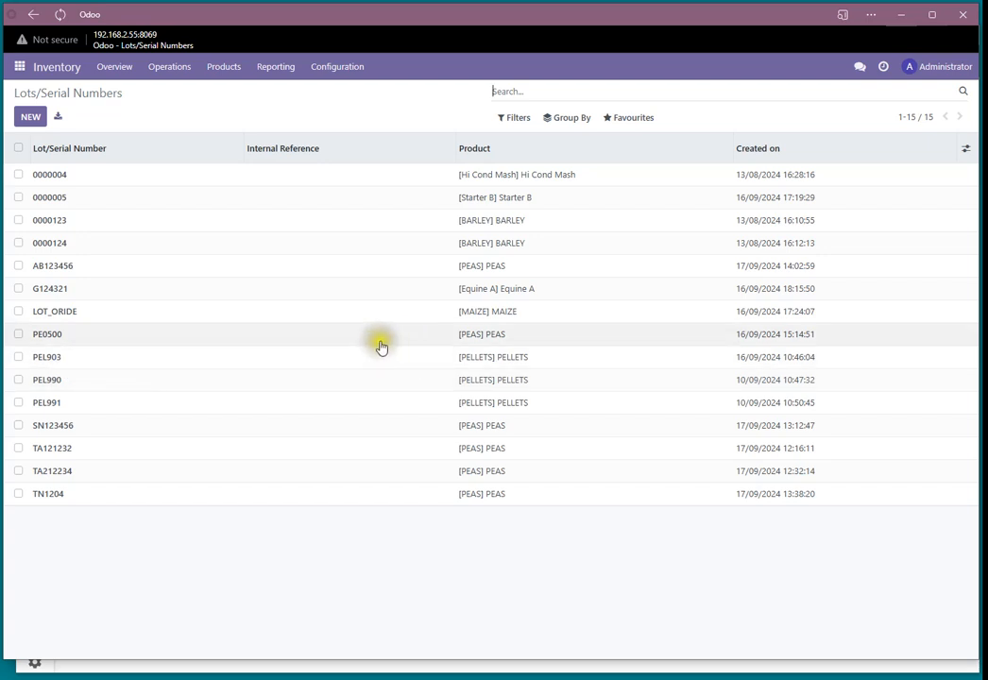
click(967, 149)
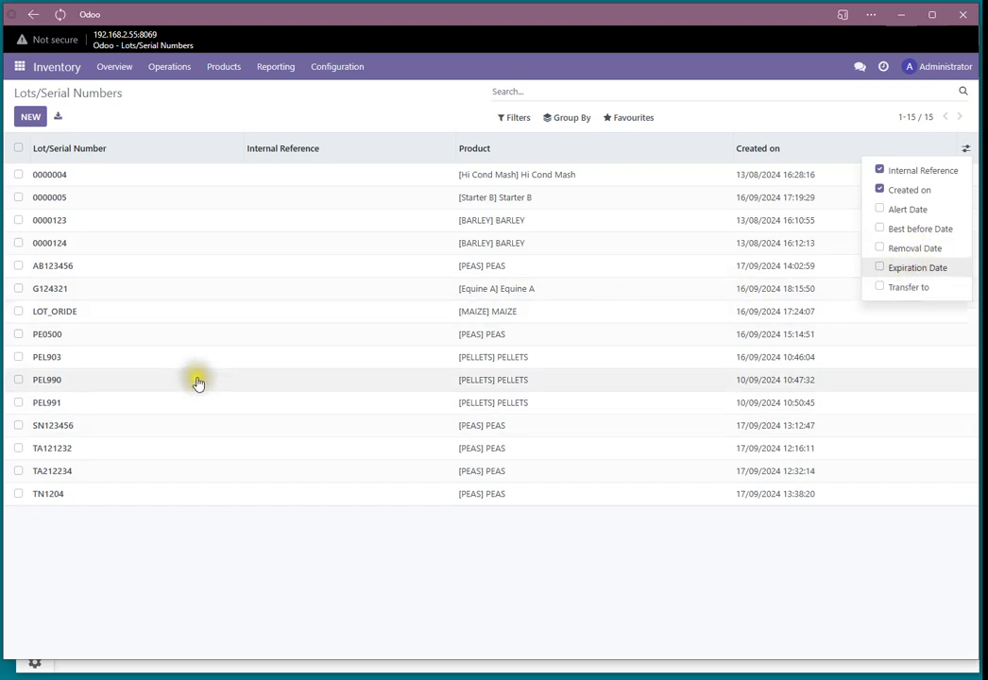
Check where lot AB123456 is stored from the ungrouped list, and return to the lots and serial numbers list
click(60, 268)
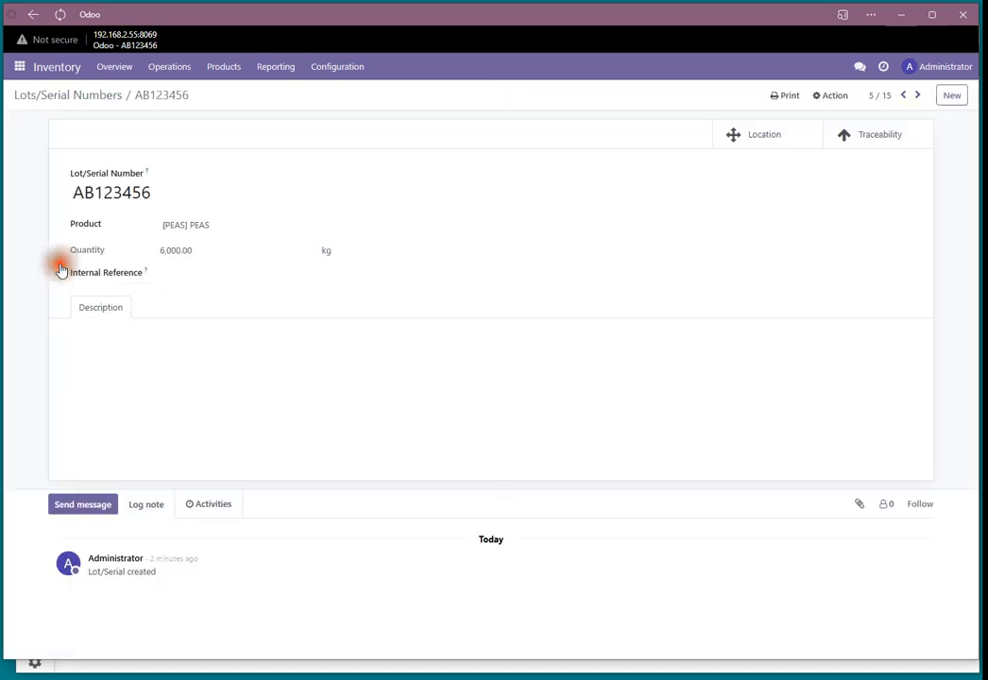
click(755, 134)
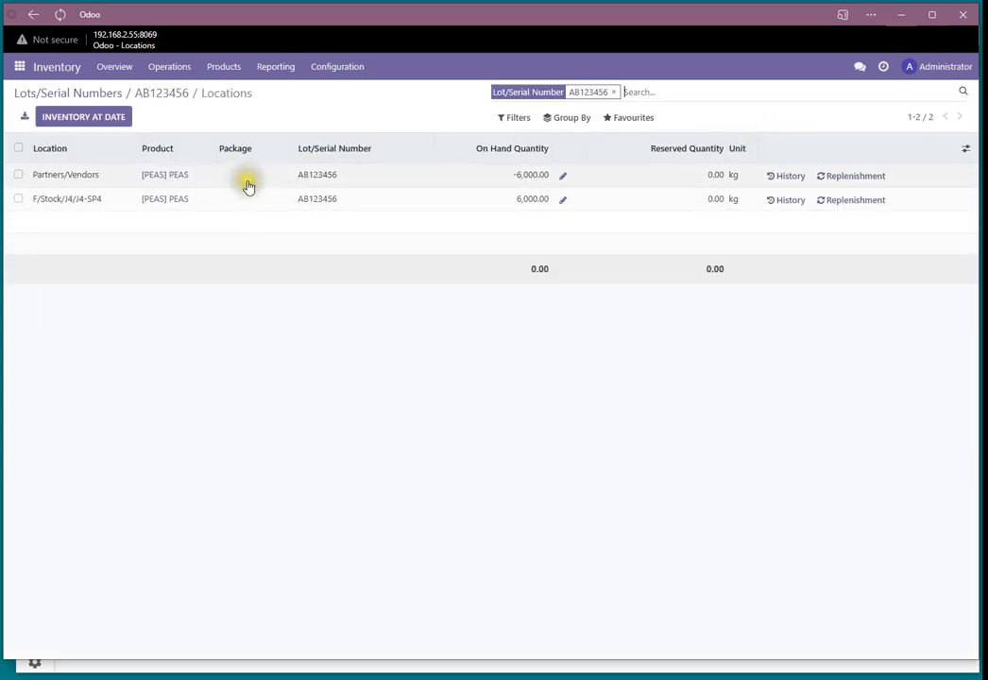
click(34, 16)
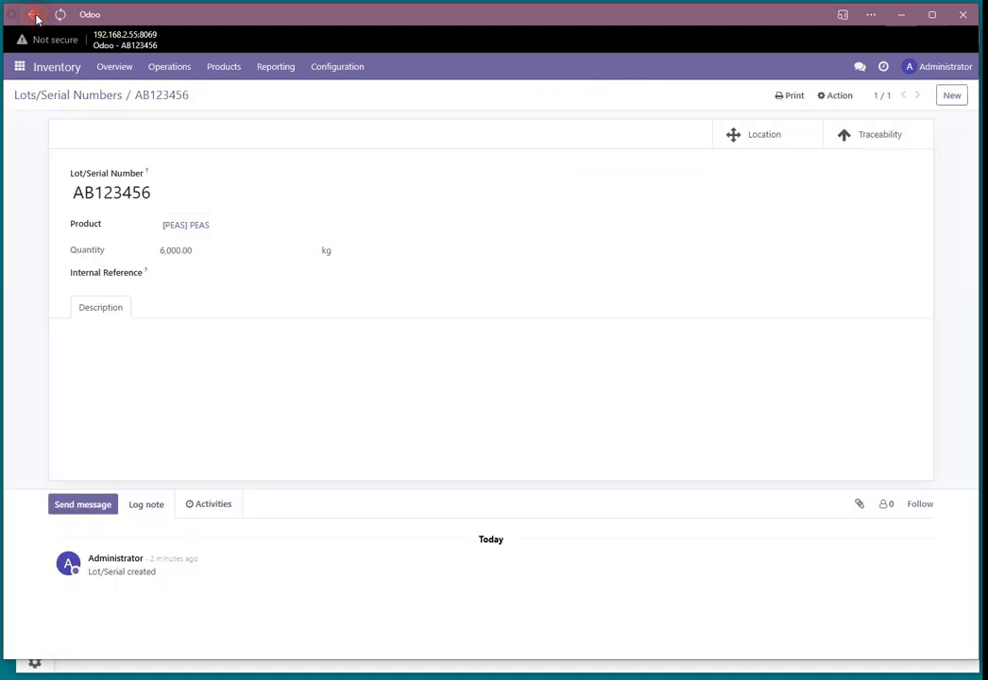
click(34, 15)
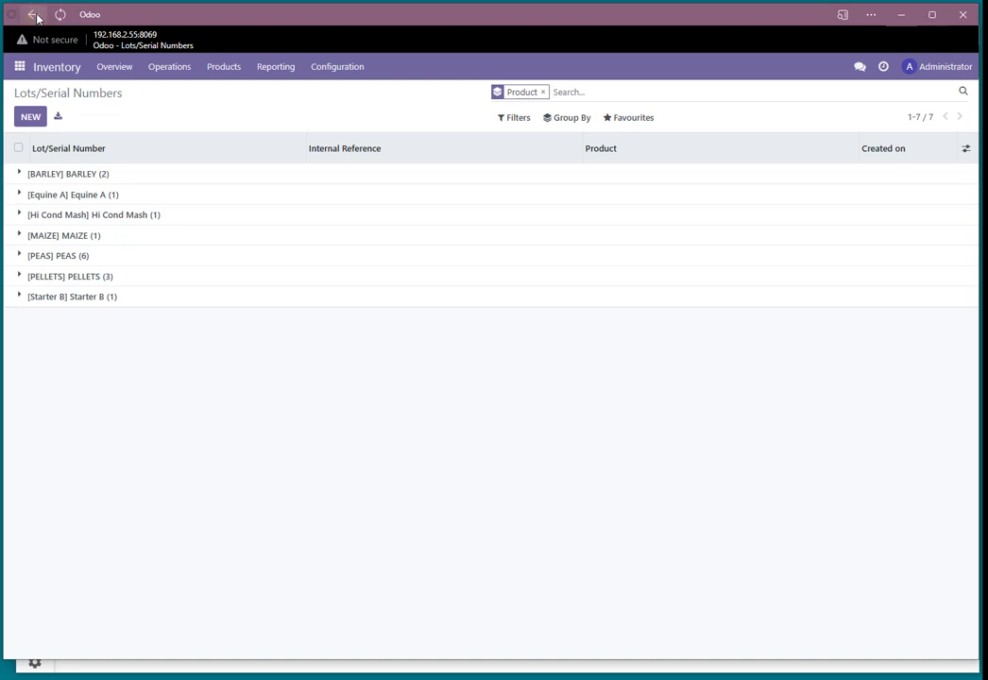
Open the Moves History report, sort it by lot/serial number ascending and view its optional columns
click(277, 68)
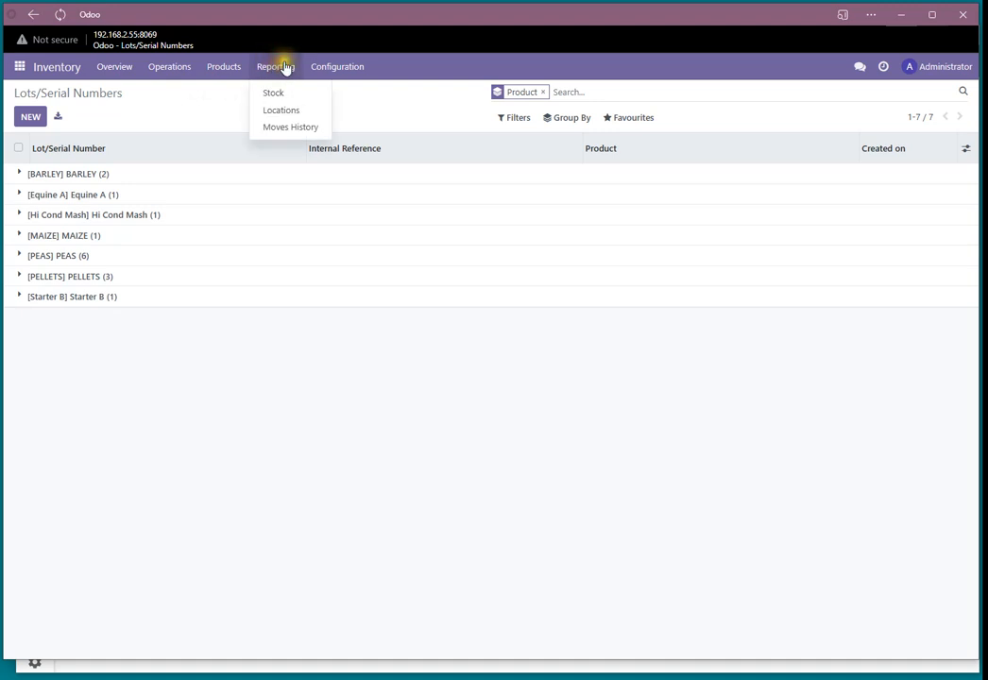
click(302, 127)
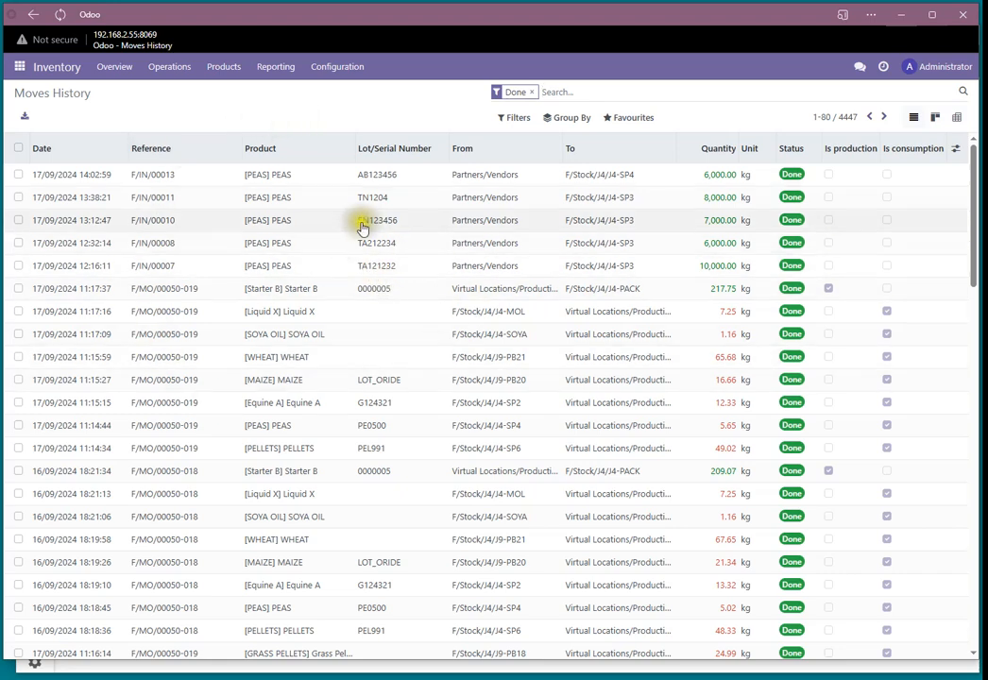
click(392, 149)
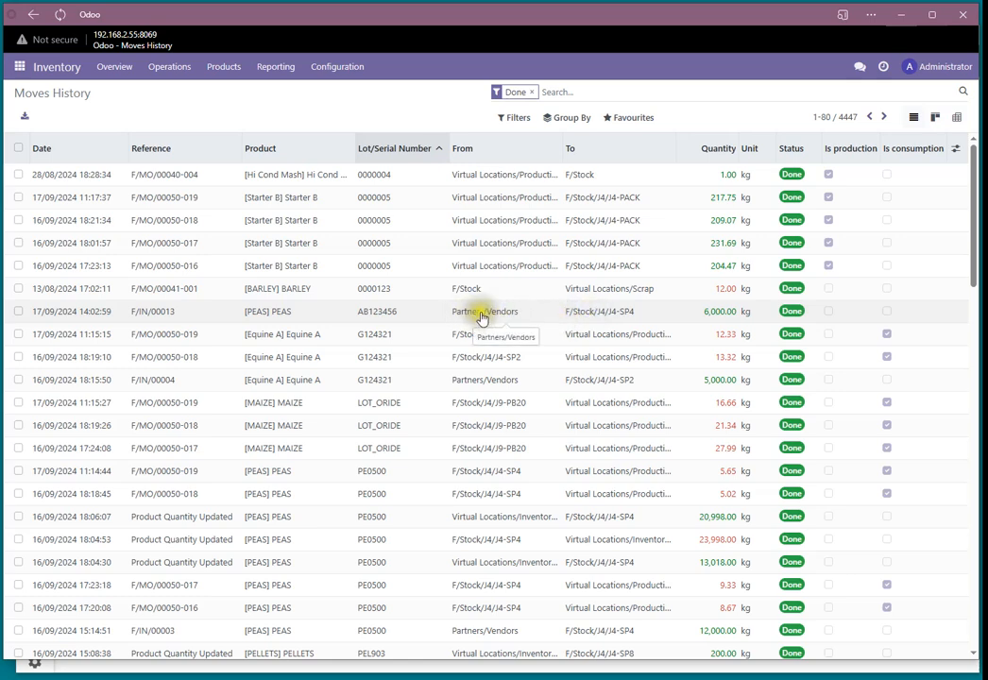
click(957, 151)
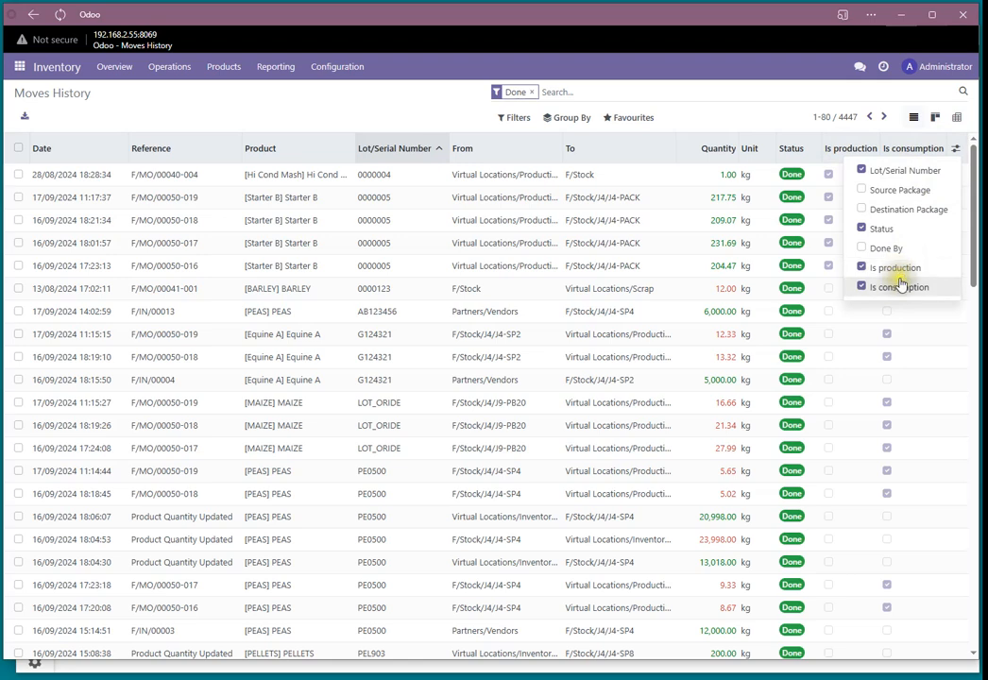
Check the component lot numbers consumed in manufacturing order F/MO/00050-018 from the moves list, and return to Moves History
click(761, 110)
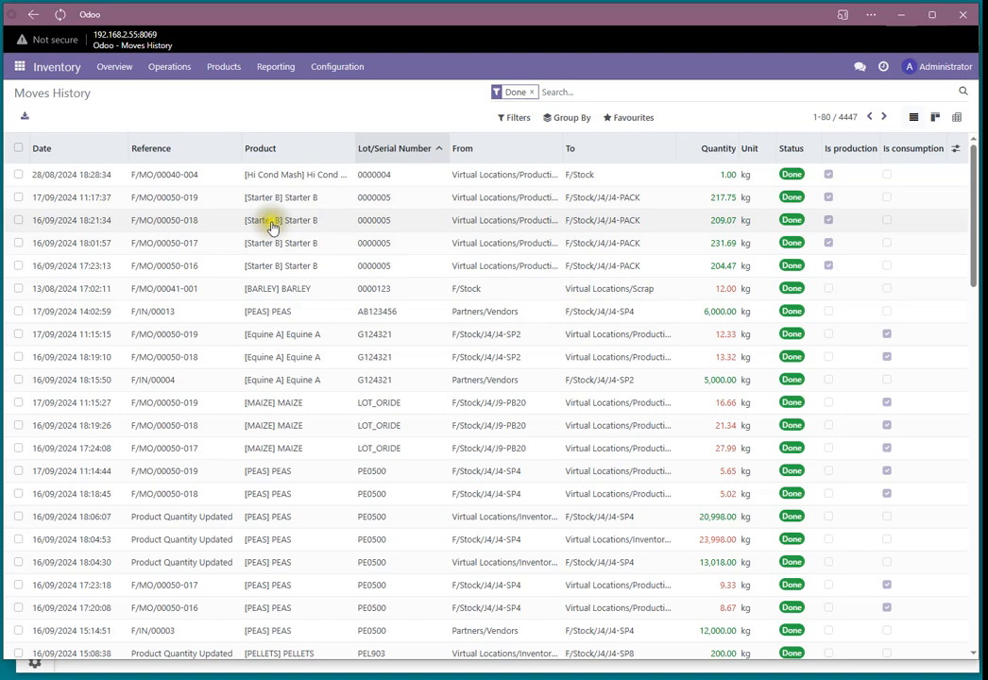
click(63, 222)
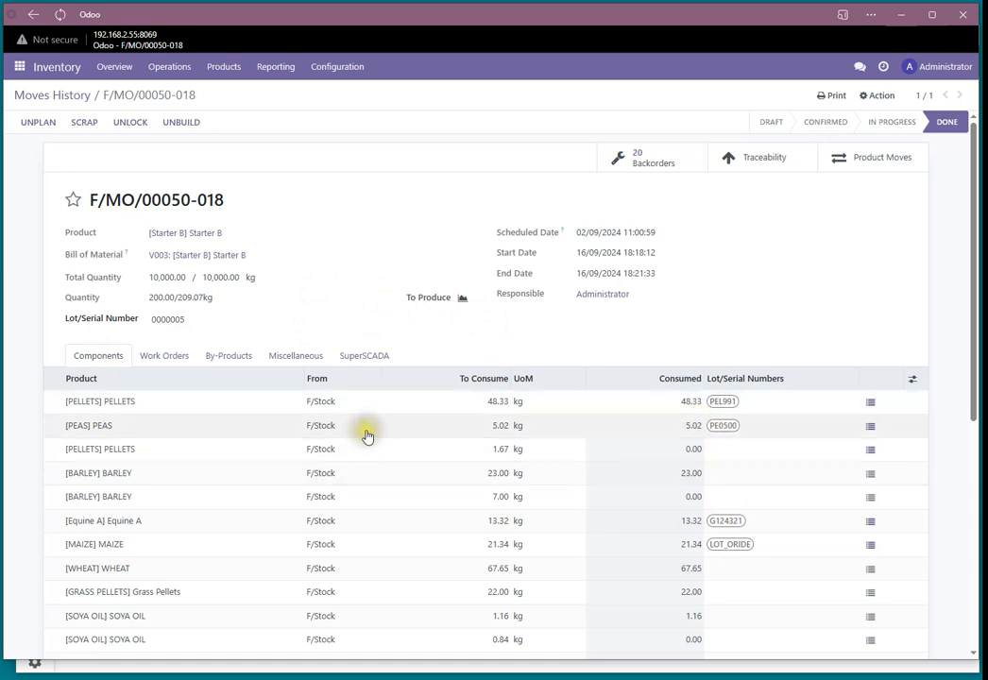
click(707, 428)
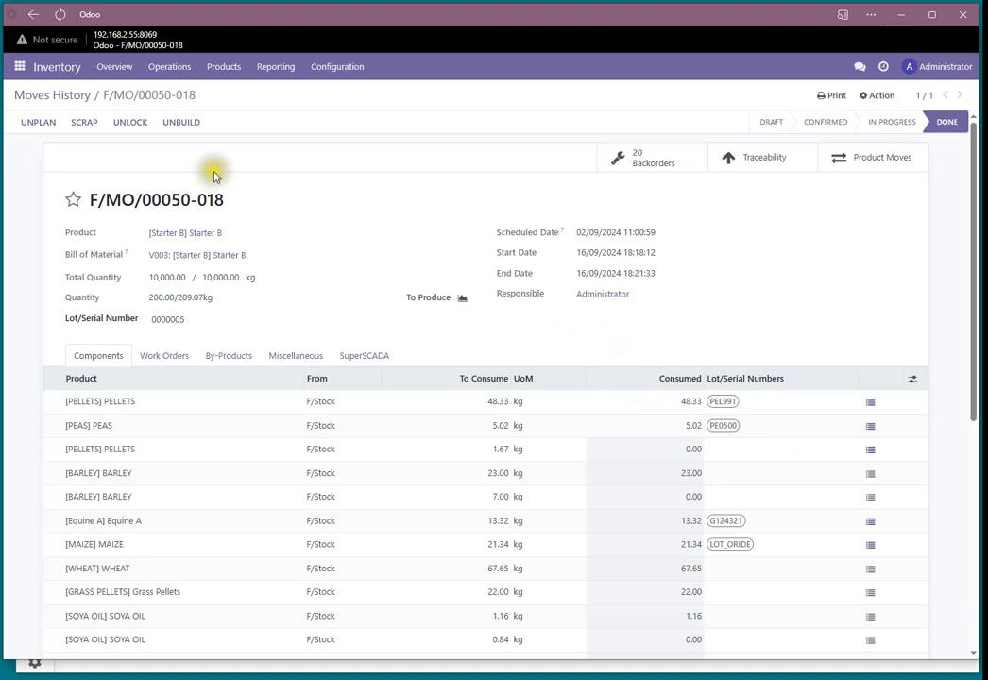
click(34, 15)
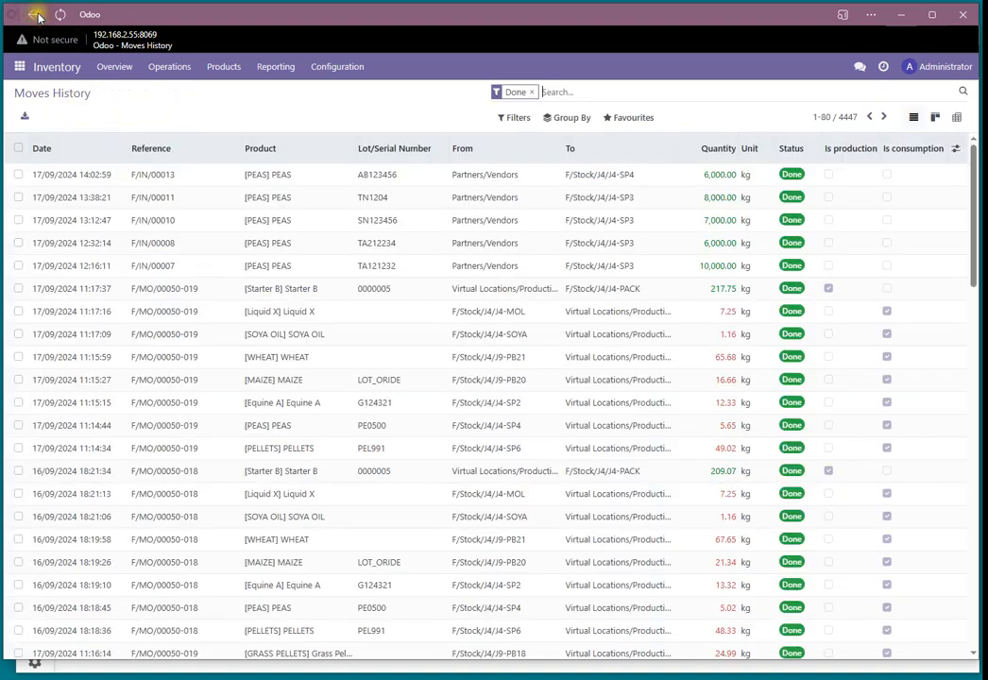
click(200, 178)
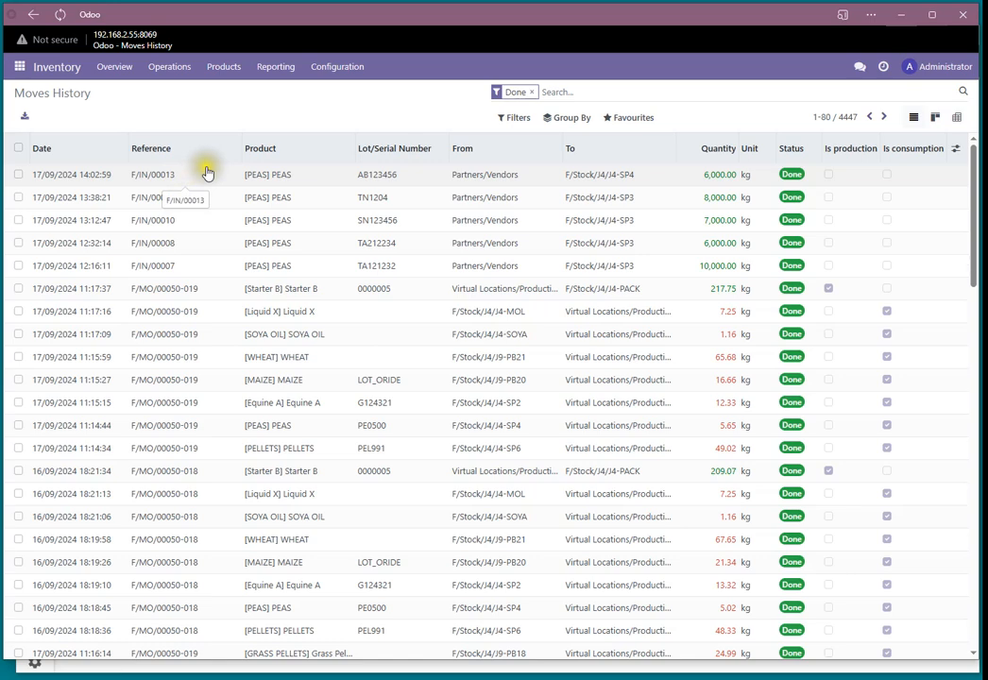
click(300, 208)
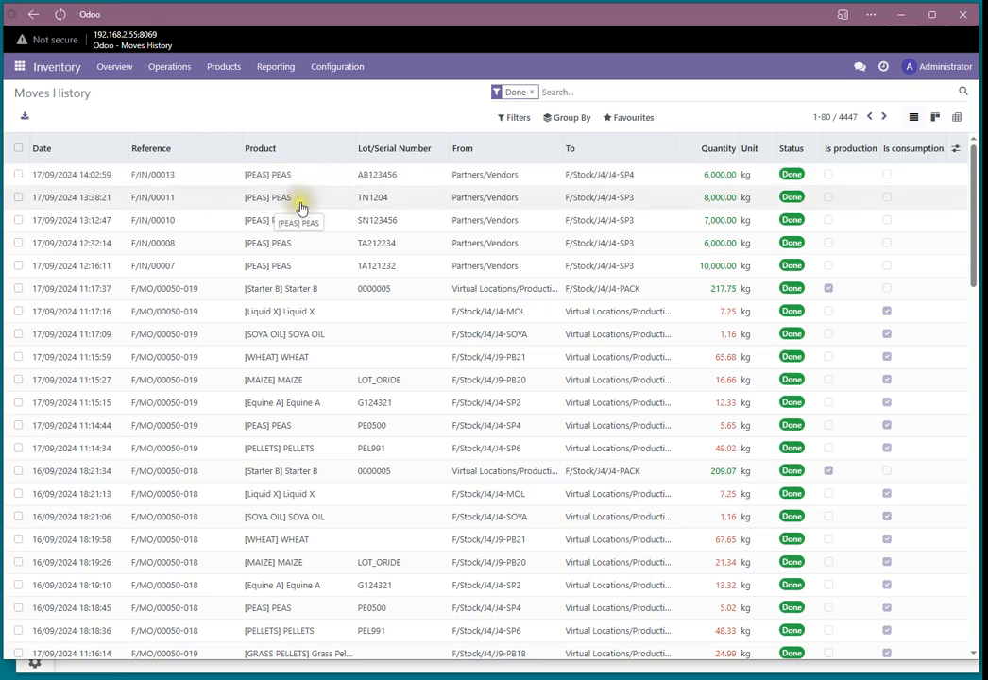